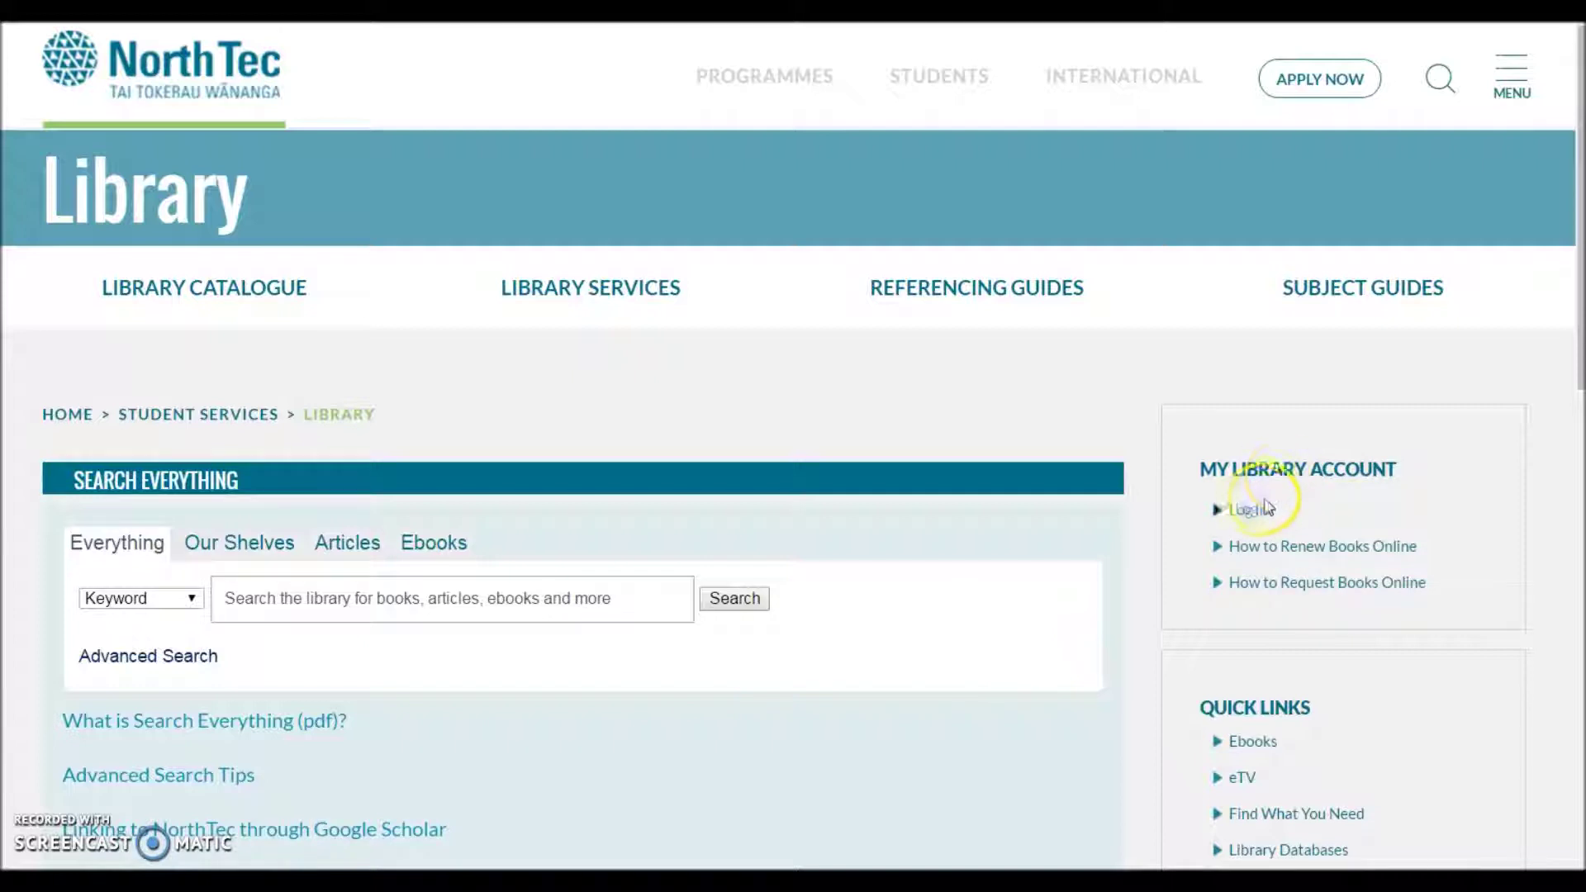
- From the Library page, follow the My Library Account log-in link to the organizational sign-in page
{"action": "left_click", "coordinate": [1232, 524]}
- Sign in with the student e-mail address and password to reach the My Library summary
{"action": "left_click", "coordinate": [1246, 512]}
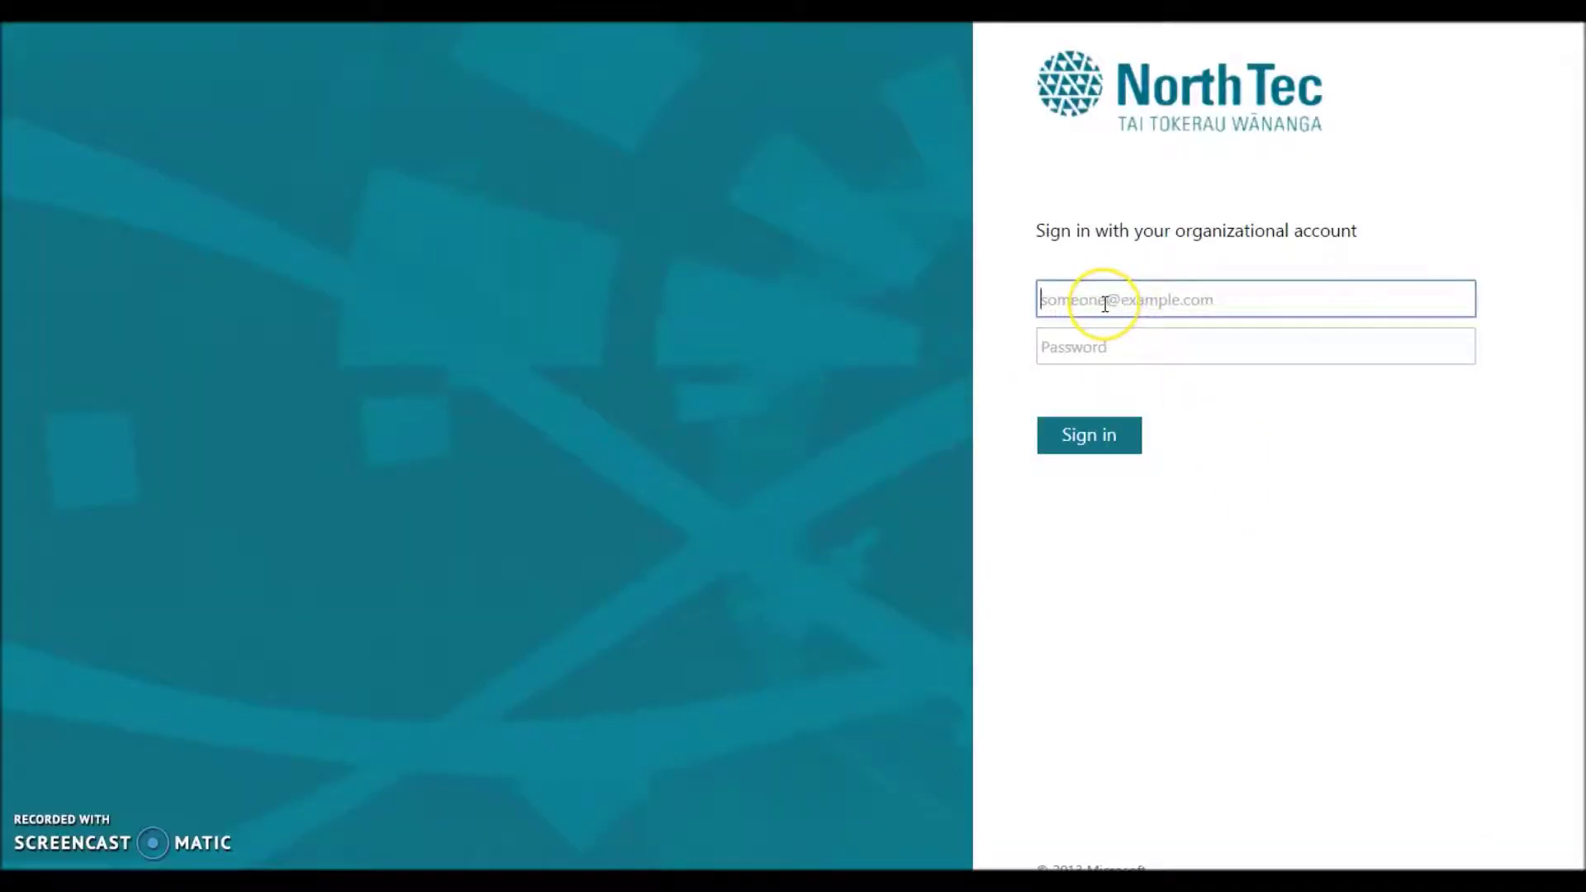
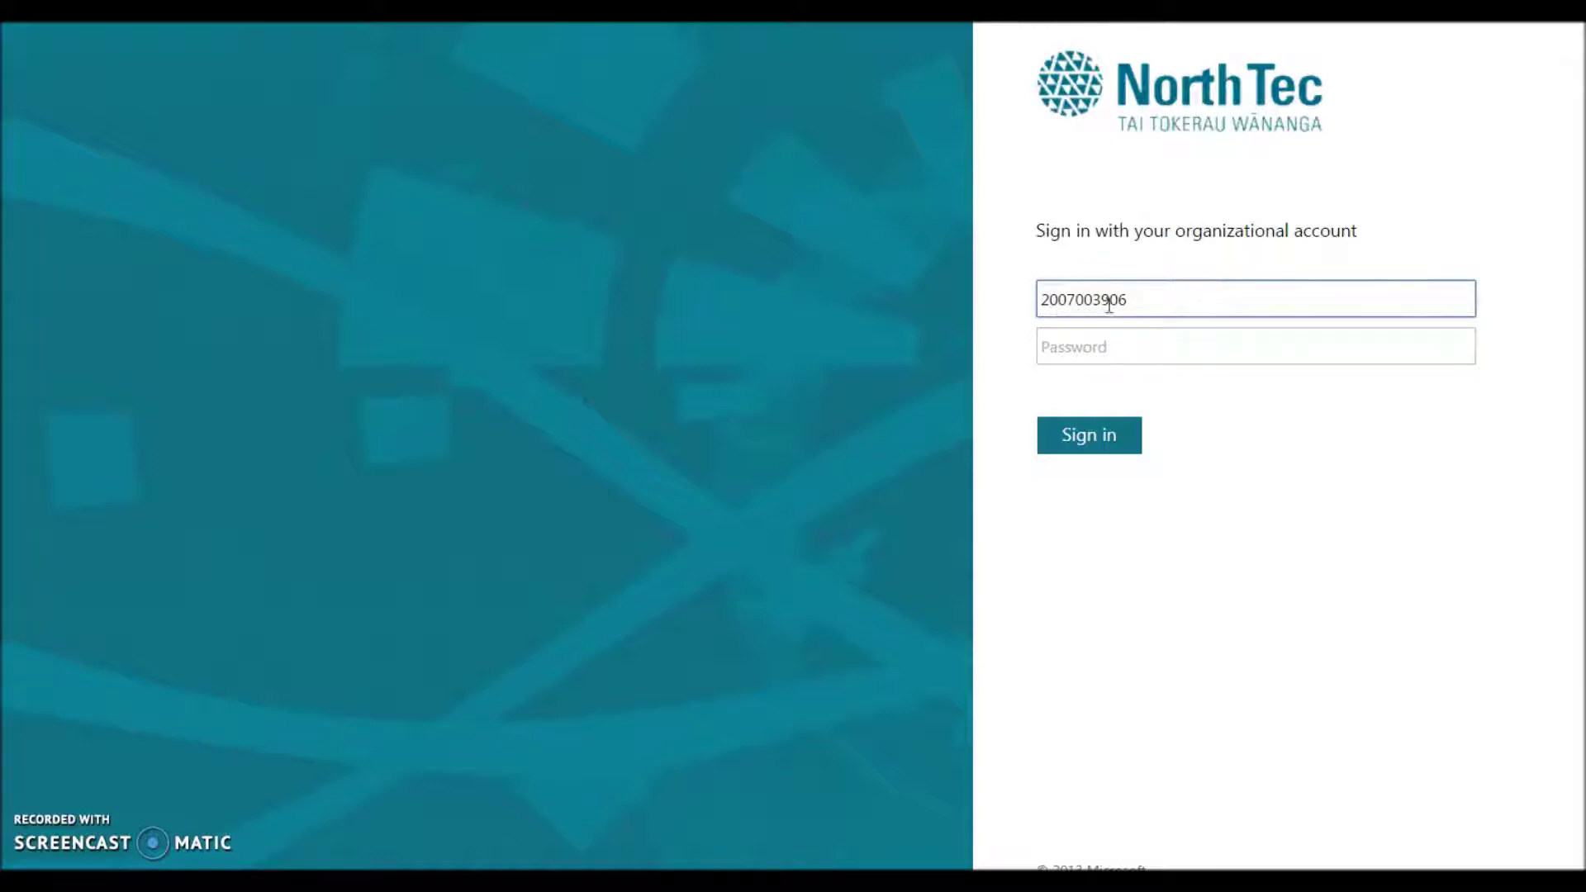
{"action": "left_click", "coordinate": [1242, 344]}
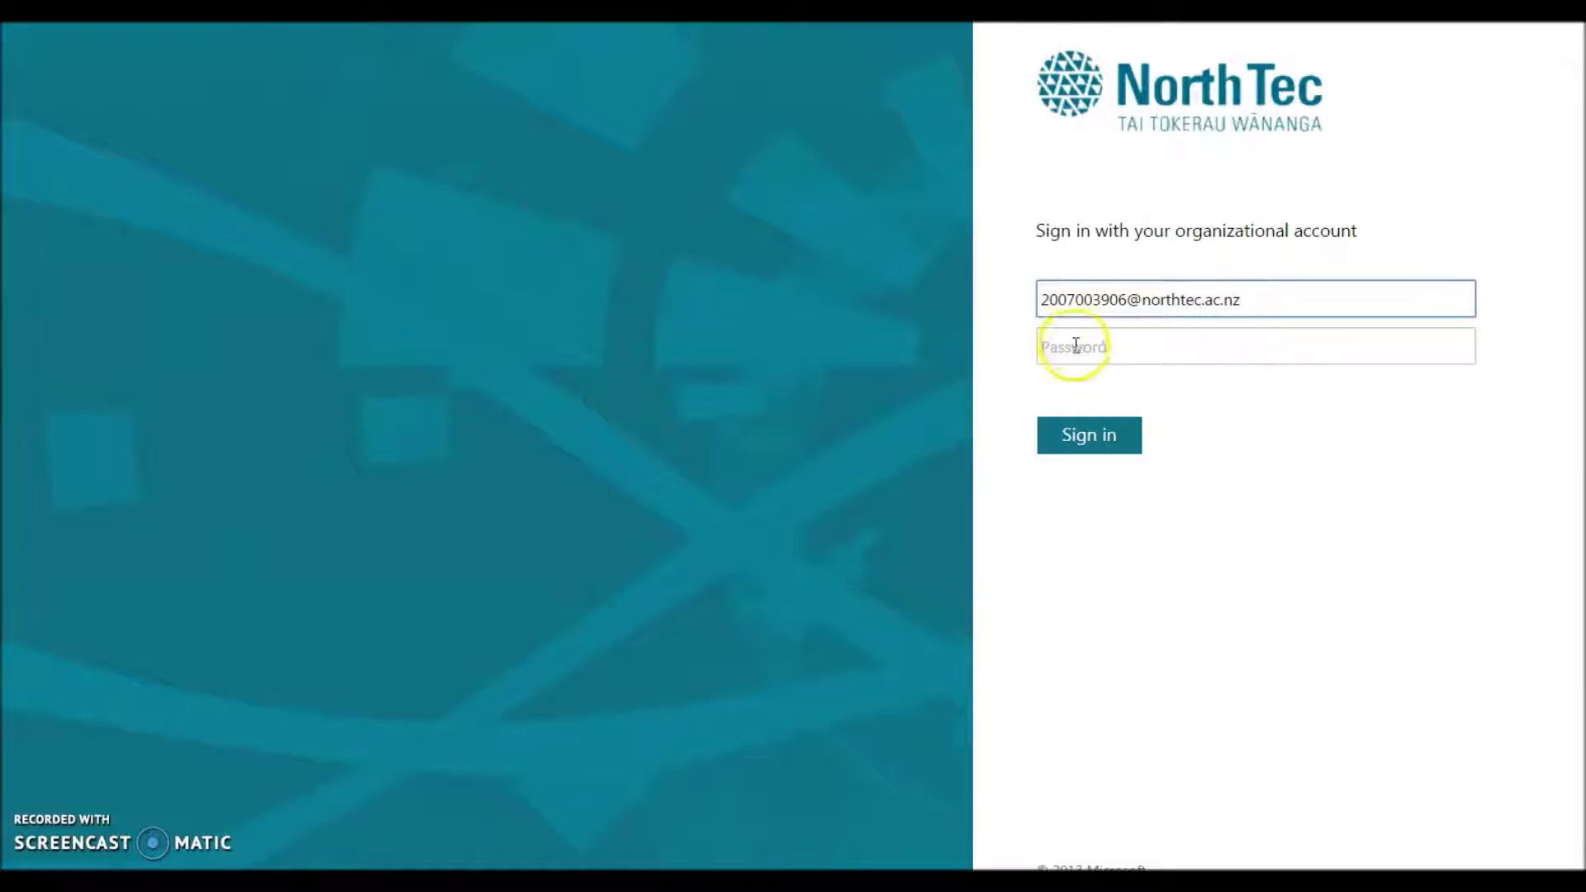
{"action": "left_click", "coordinate": [1047, 347]}
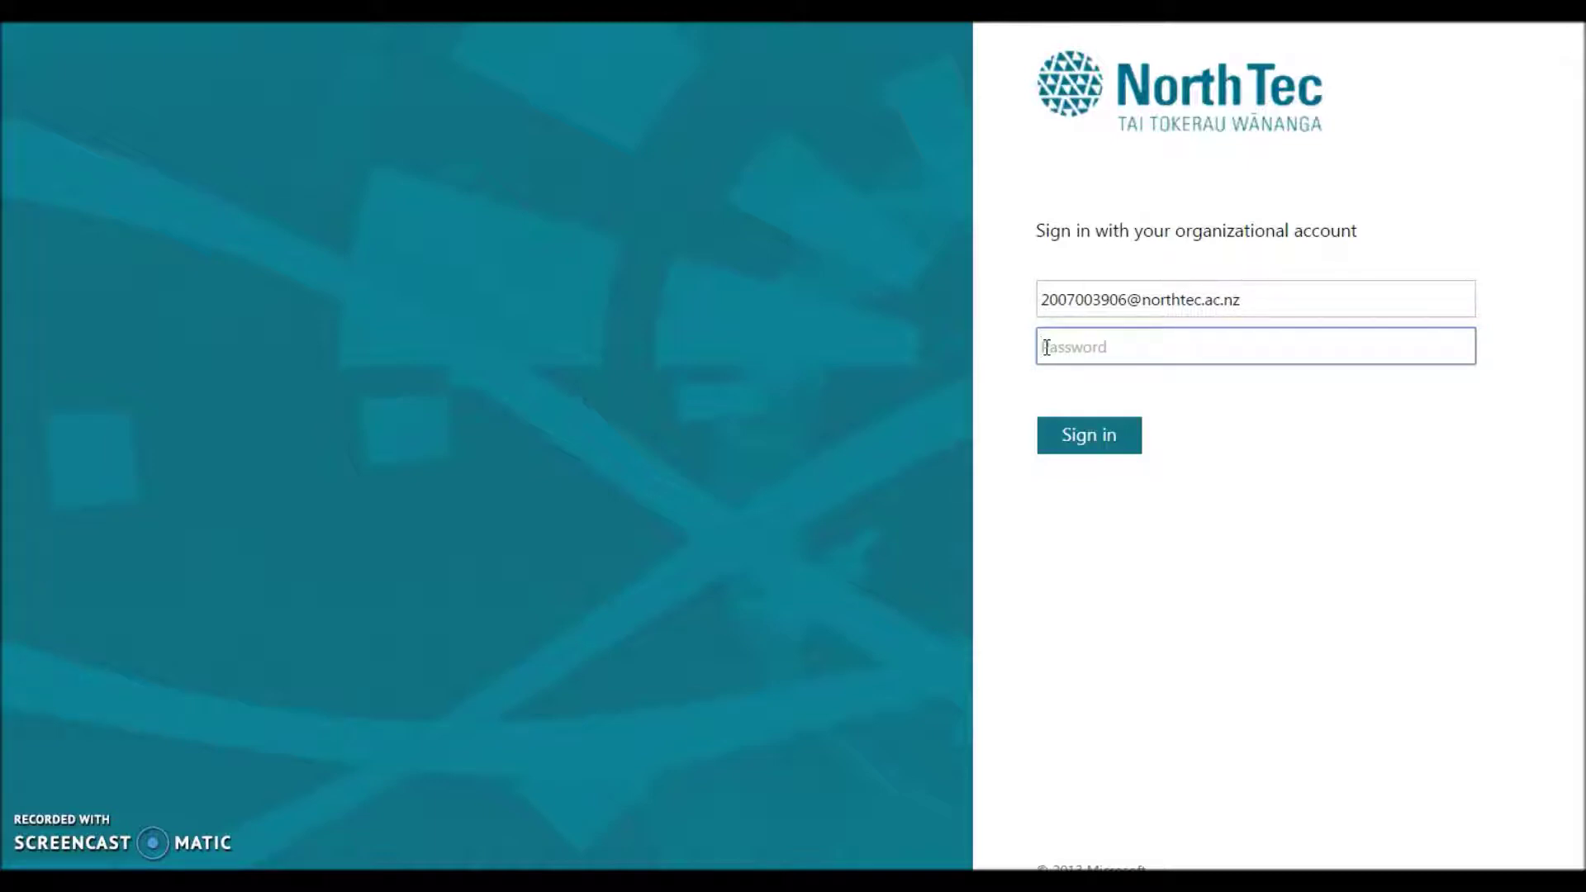
{"action": "type", "text": "•"}
{"action": "left_click_drag", "start_coordinate": [1073, 342], "coordinate": [1132, 348]}
{"action": "key", "text": "Return"}
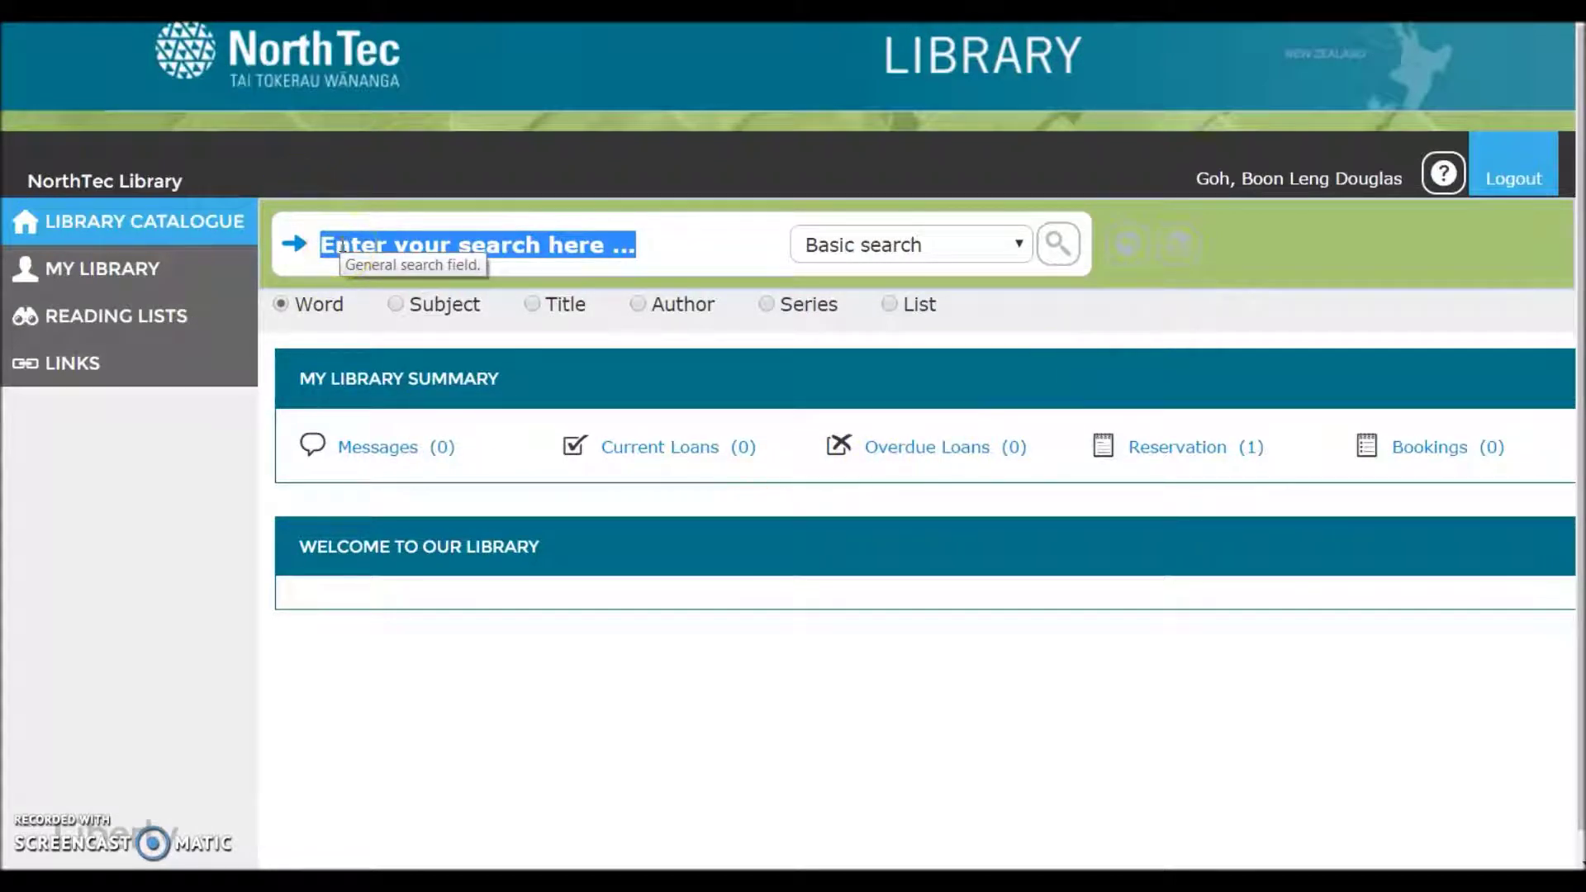
- Run a keyword search for 'Anatomy' and browse the 435 results, led by 'Anatomy & Physiology'
{"action": "left_click", "coordinate": [344, 242]}
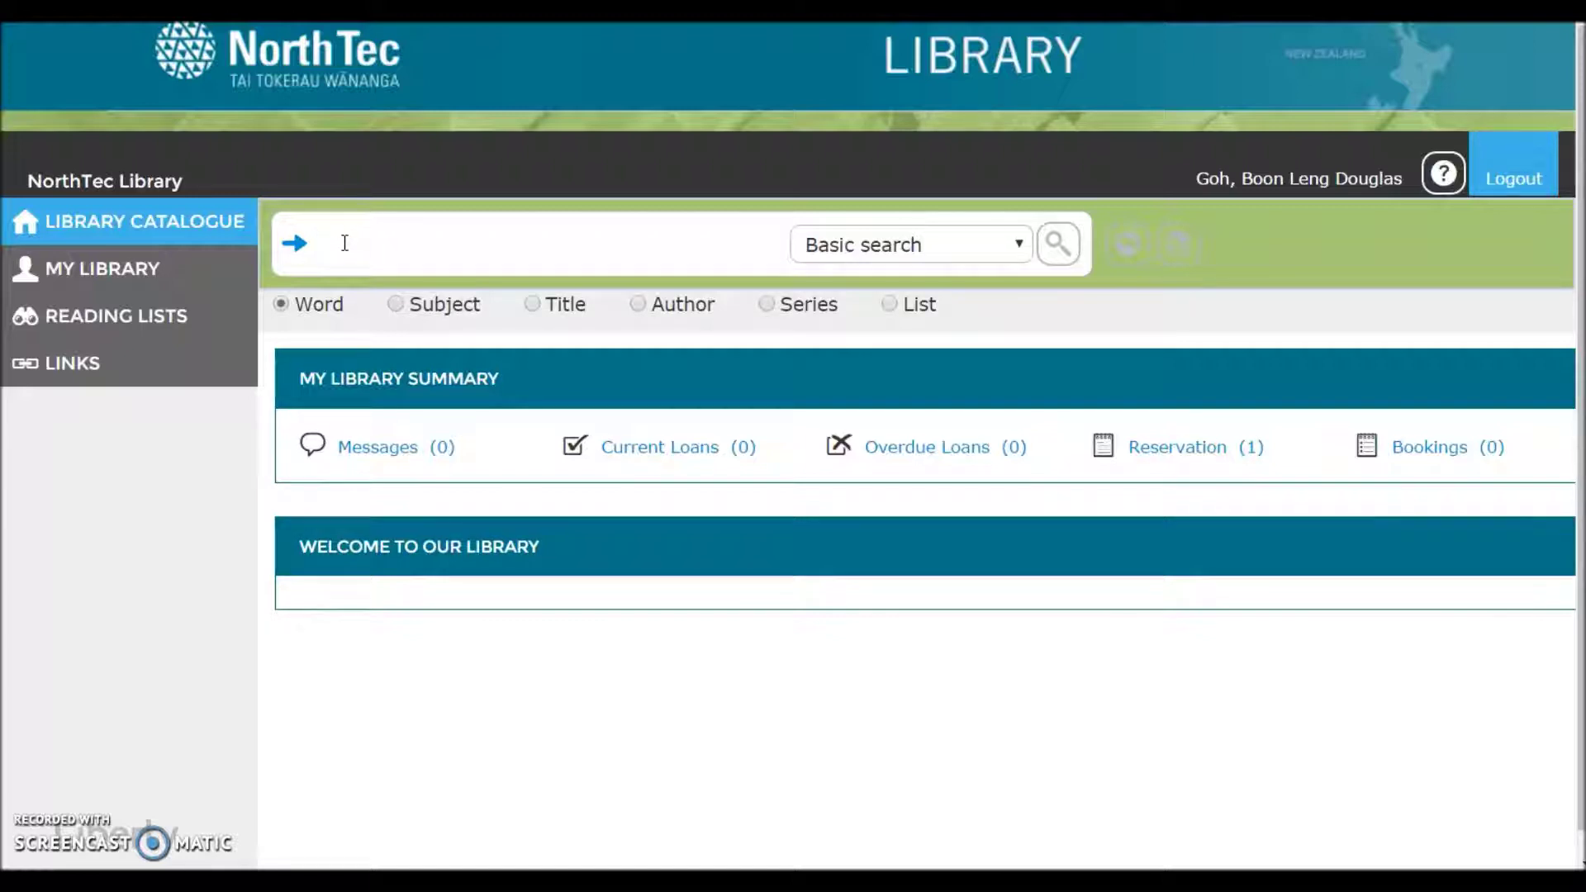
{"action": "type", "text": "Anatomy"}
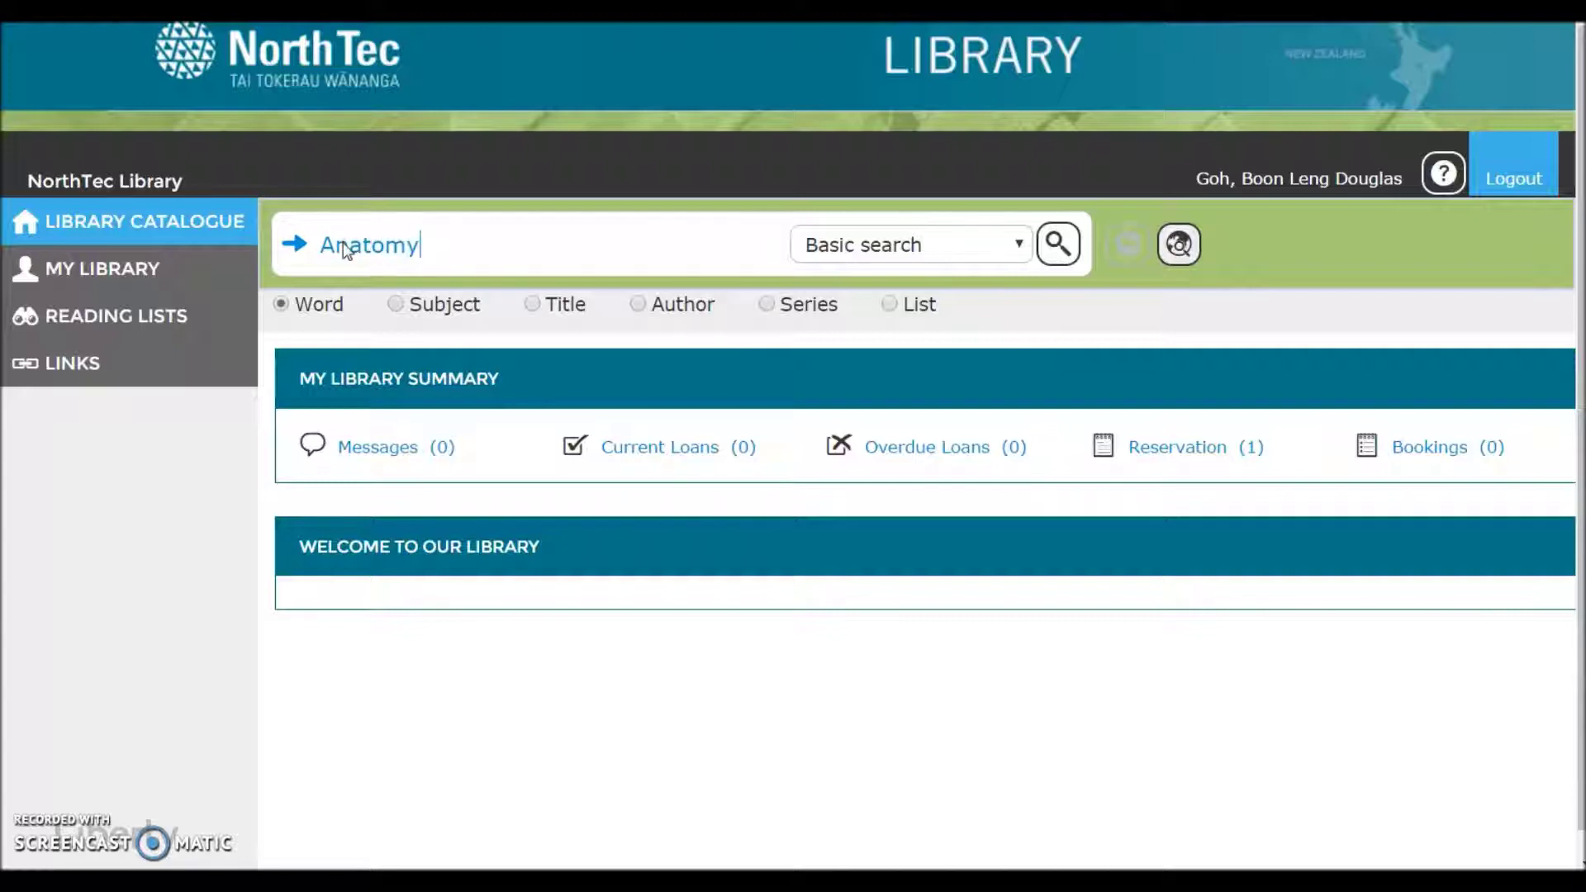
{"action": "key", "text": "Return"}
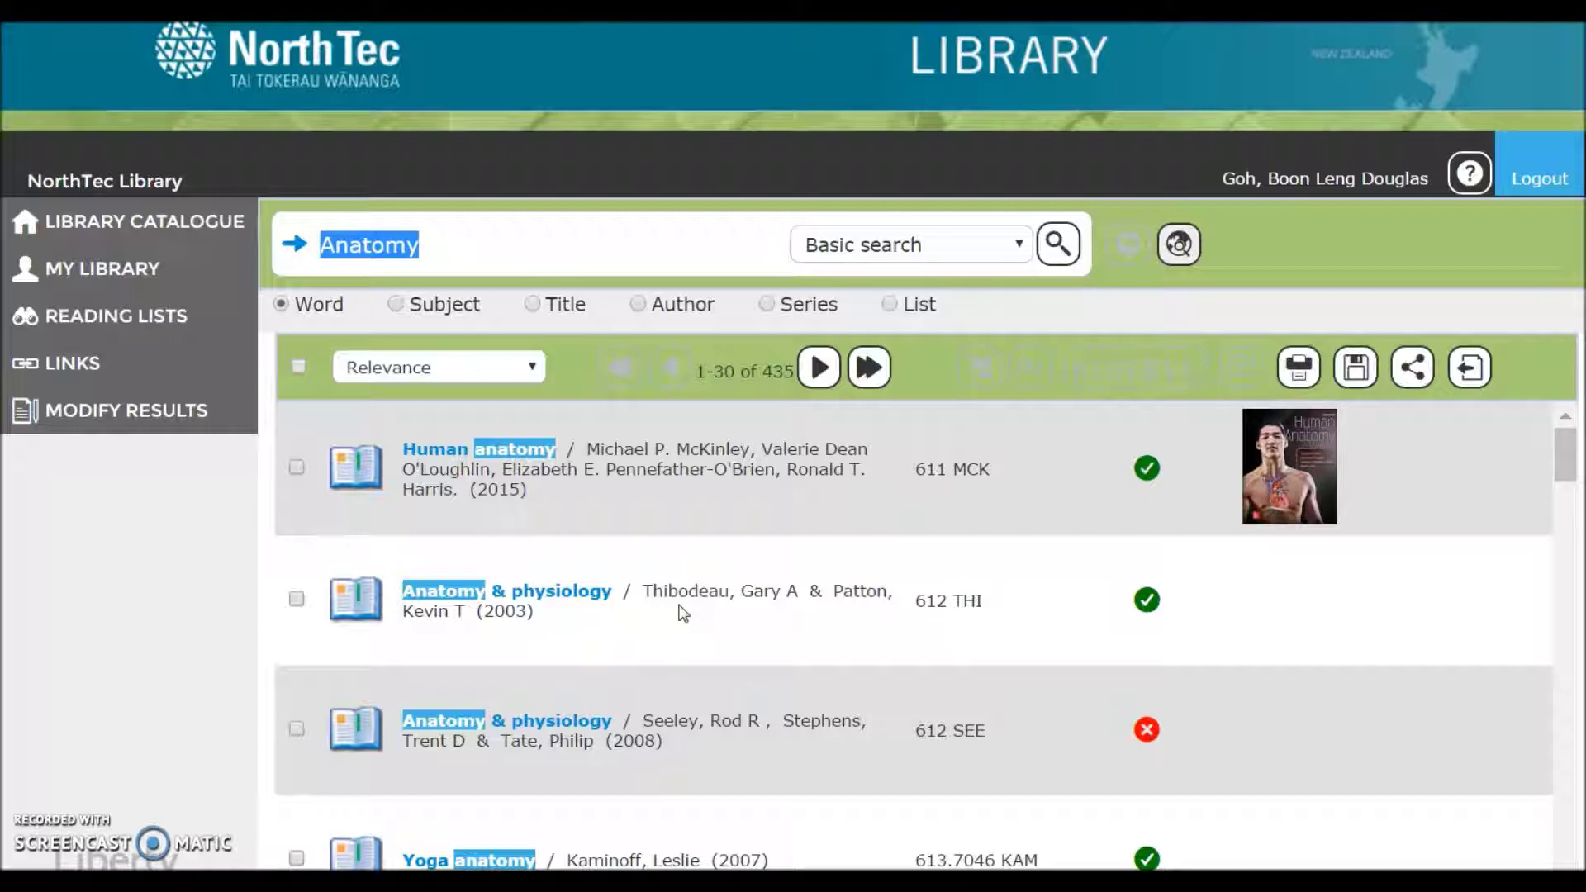
{"action": "scroll", "coordinate": [779, 617], "scroll_direction": "down", "scroll_amount": 7}
{"action": "scroll", "coordinate": [780, 616], "scroll_direction": "down", "scroll_amount": 8}
{"action": "scroll", "coordinate": [531, 559], "scroll_direction": "down", "scroll_amount": 5}
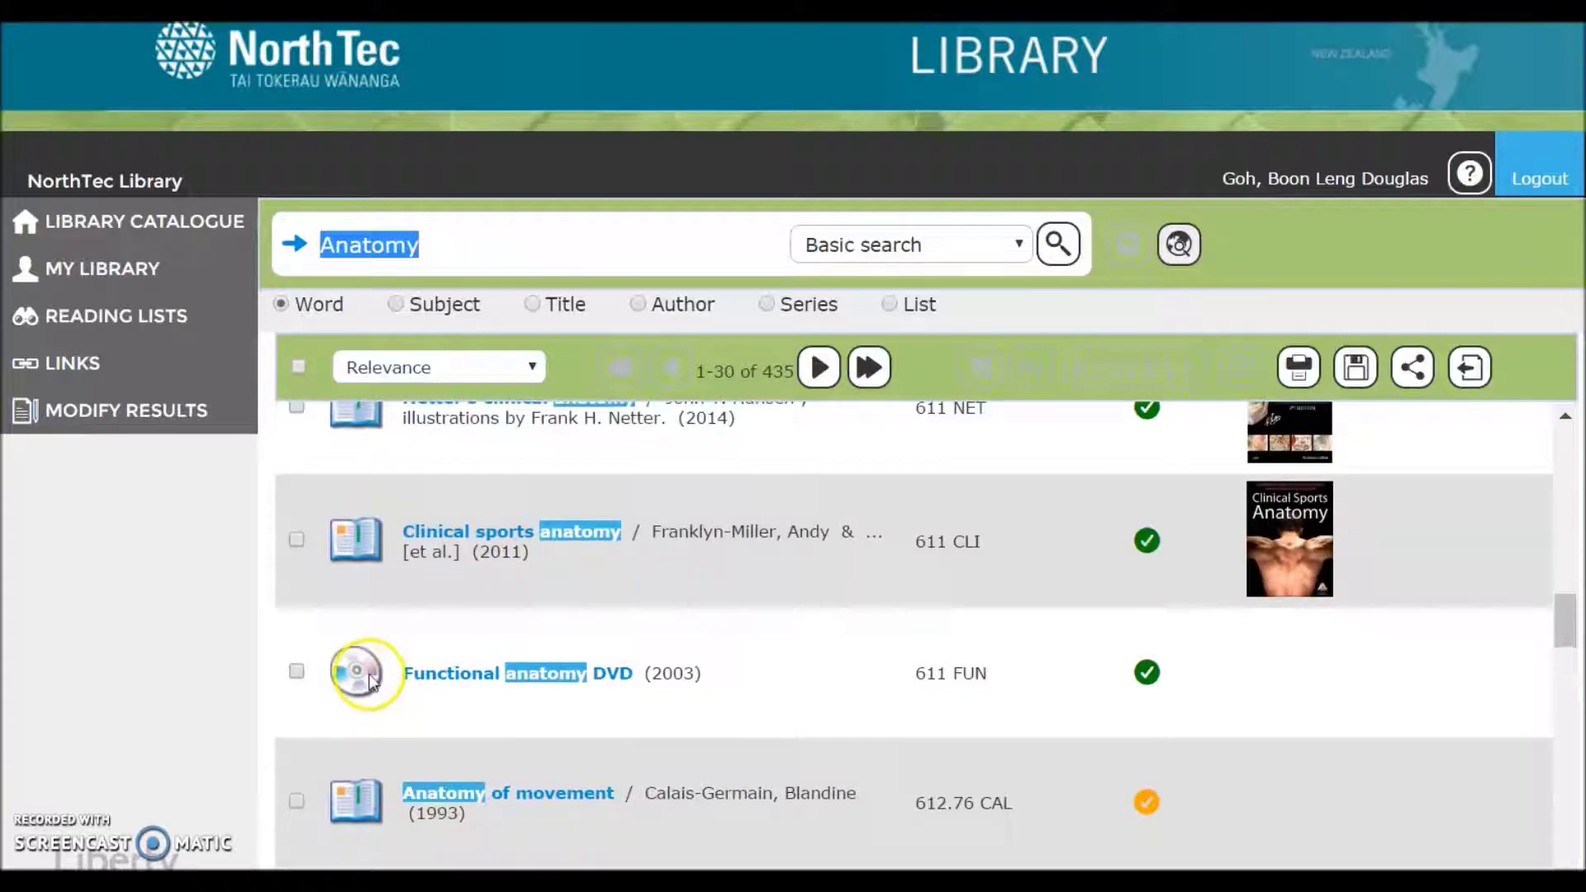
{"action": "scroll", "coordinate": [578, 627], "scroll_direction": "up", "scroll_amount": 6}
{"action": "scroll", "coordinate": [574, 640], "scroll_direction": "up", "scroll_amount": 2}
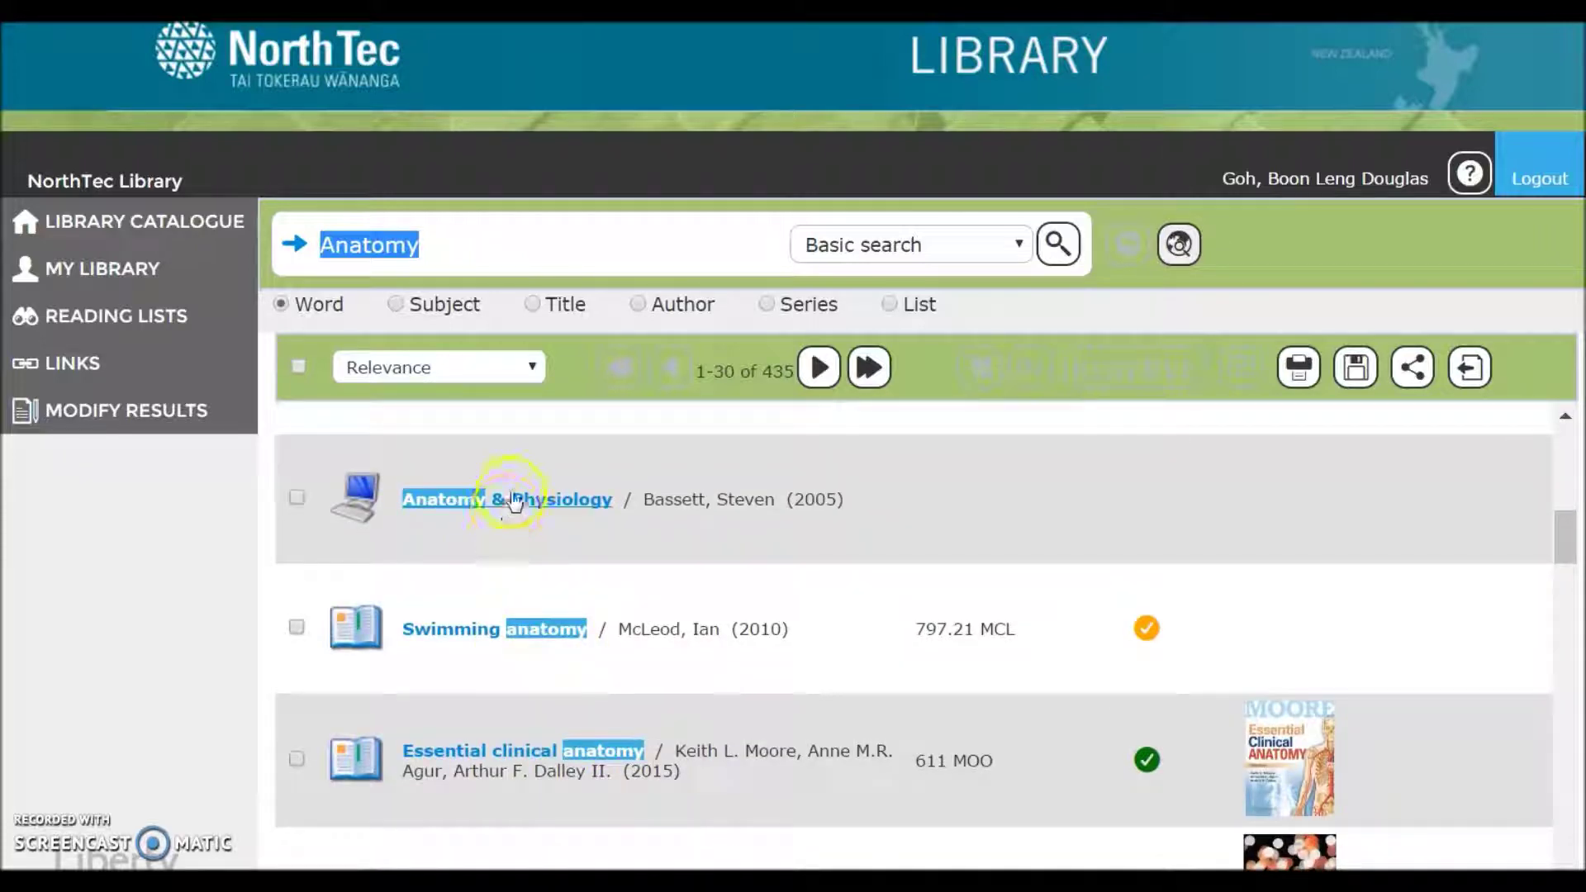
{"action": "mouse_move", "coordinate": [512, 497]}
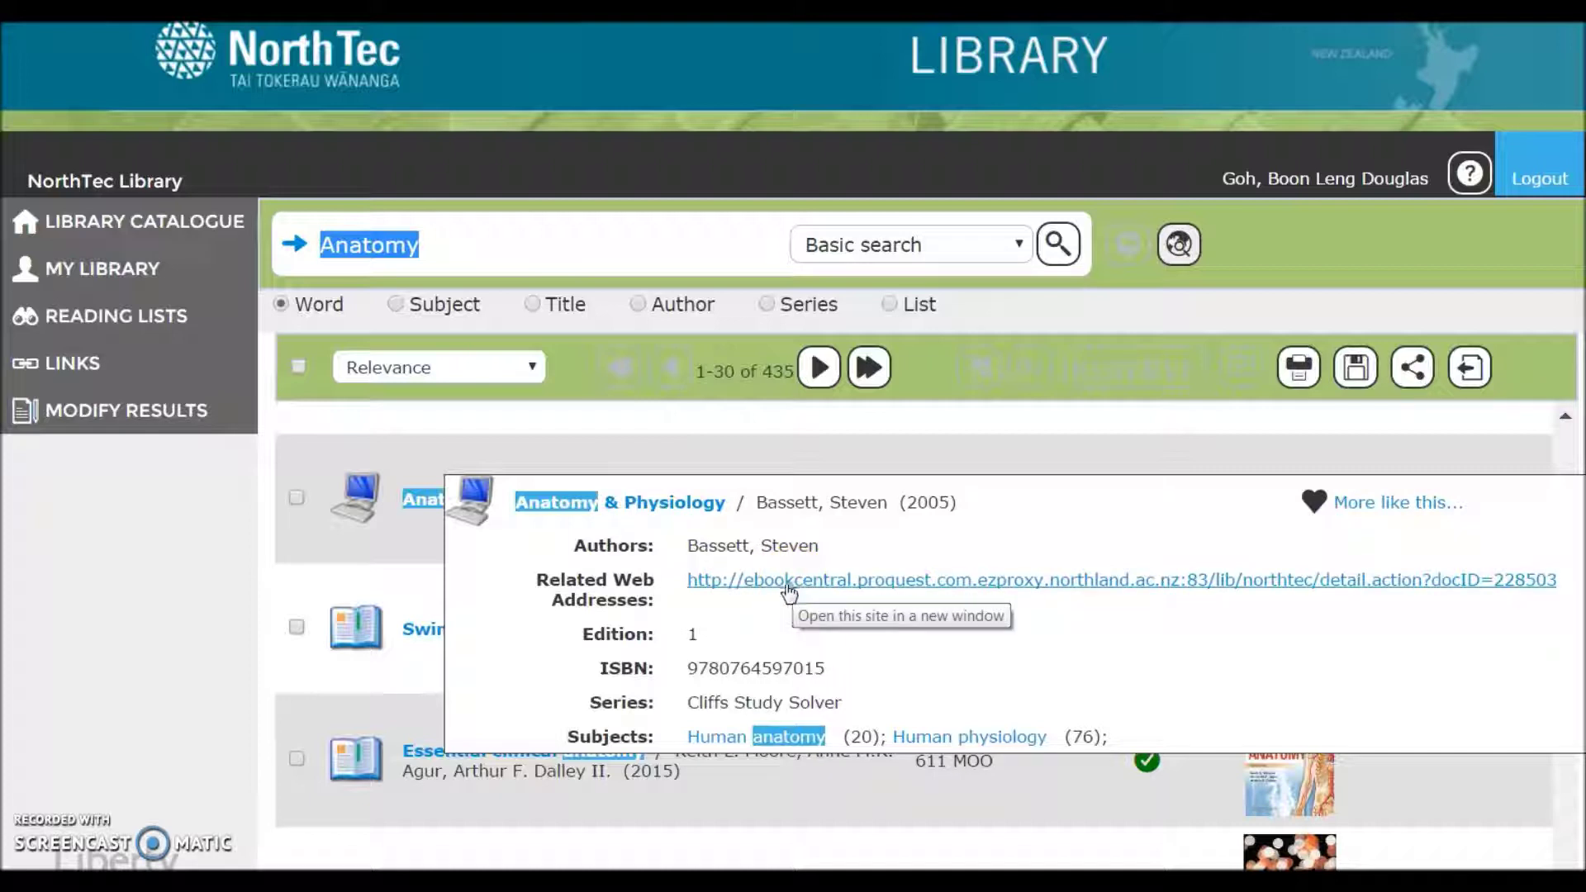
{"action": "left_click", "coordinate": [145, 598]}
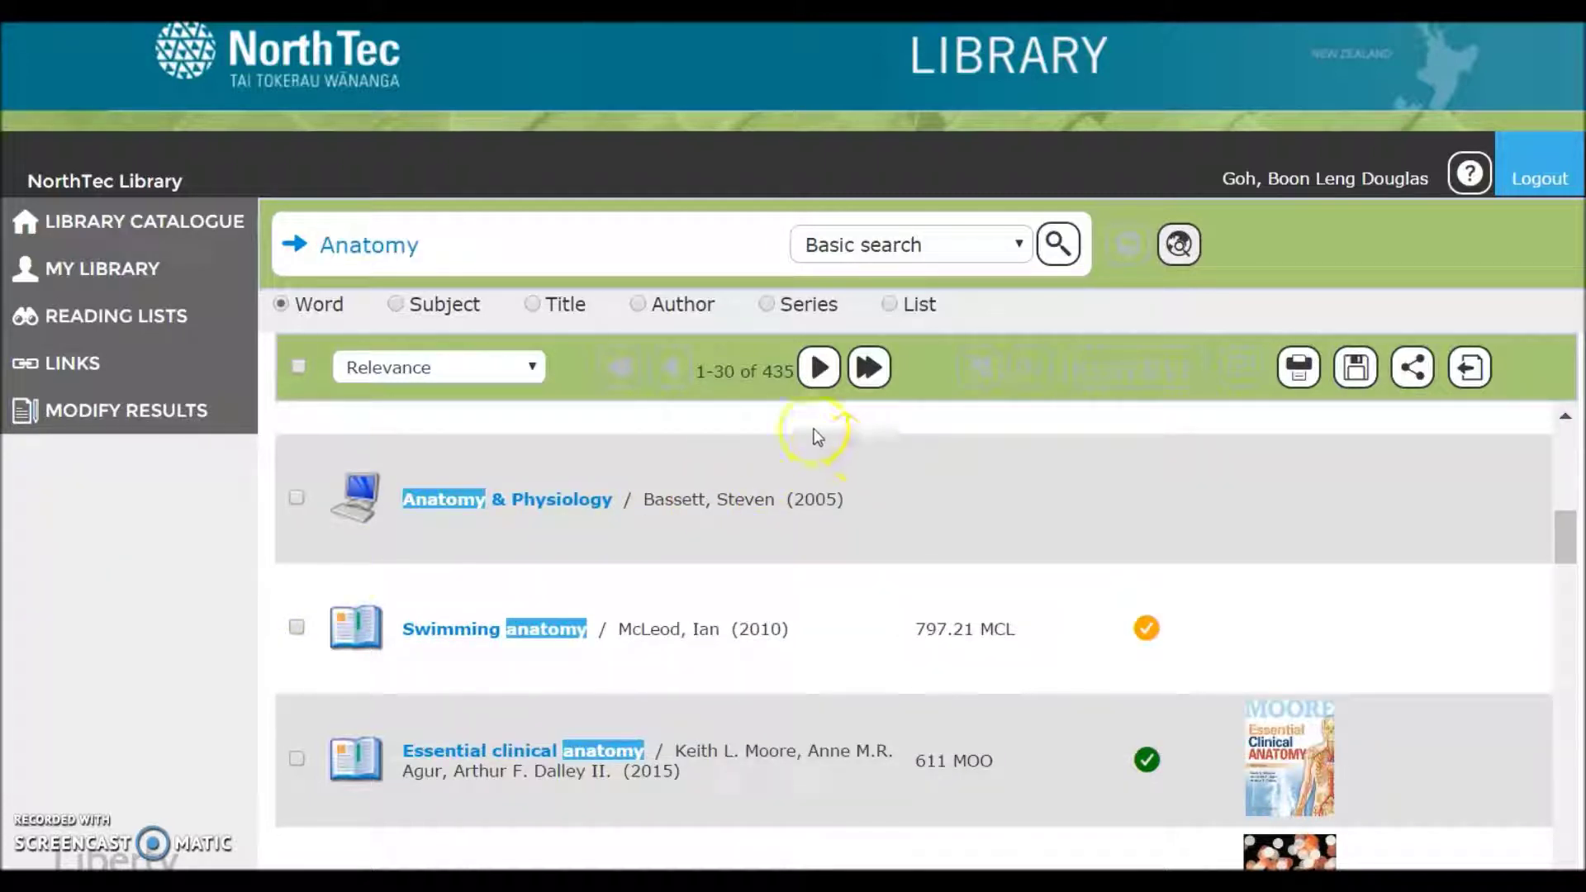
{"action": "left_click", "coordinate": [786, 388]}
{"action": "left_click", "coordinate": [459, 248]}
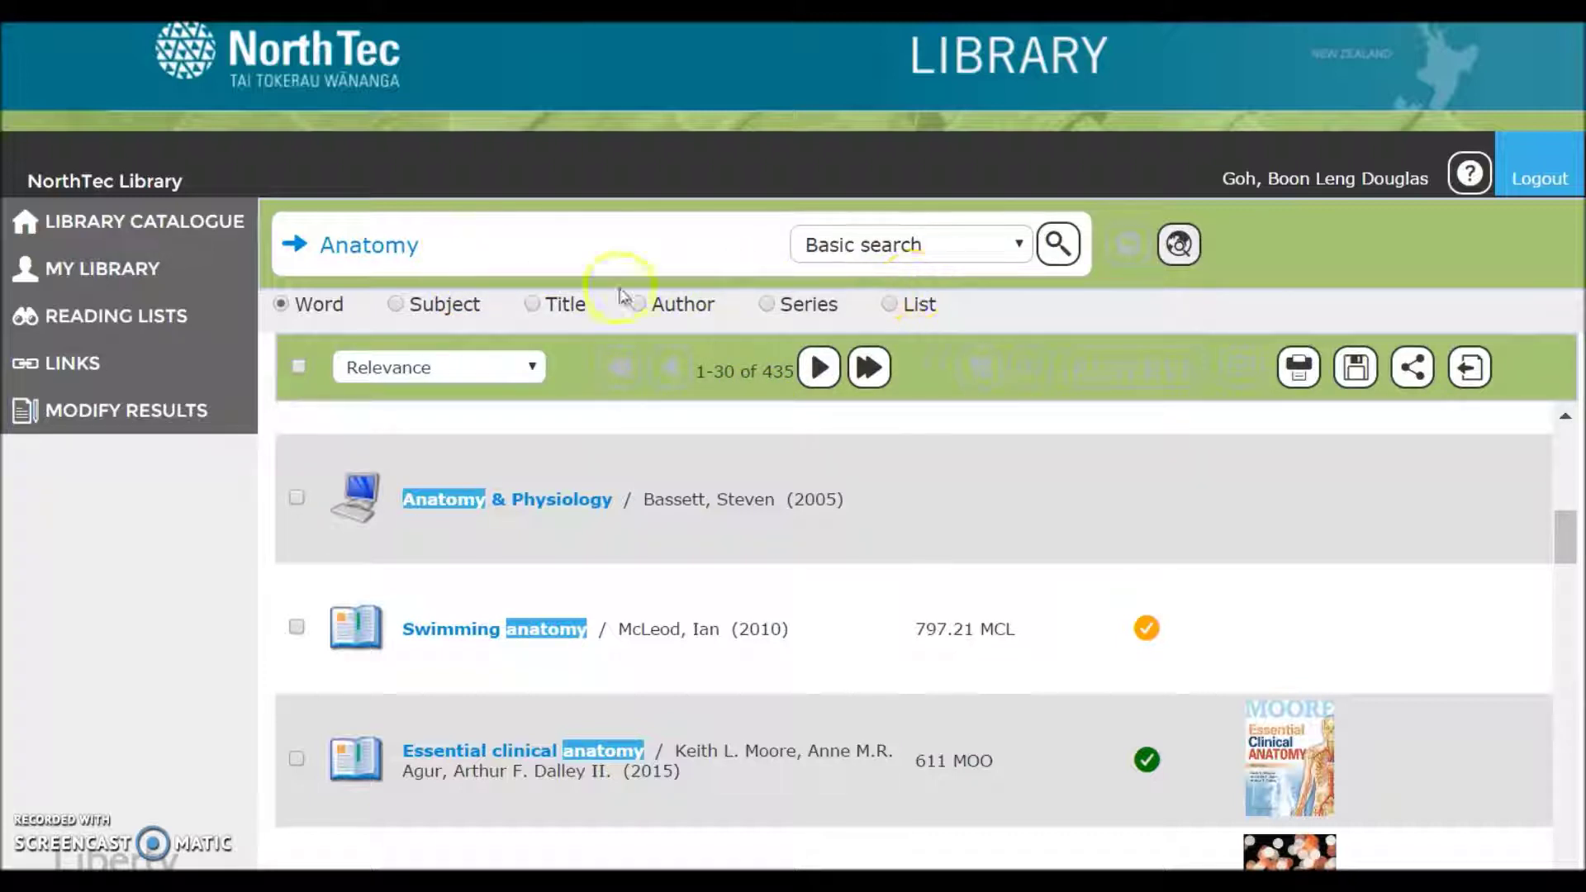
- Rerun the Anatomy search as an advanced search limited to DVDs, returning 29 results
{"action": "left_click", "coordinate": [1019, 244]}
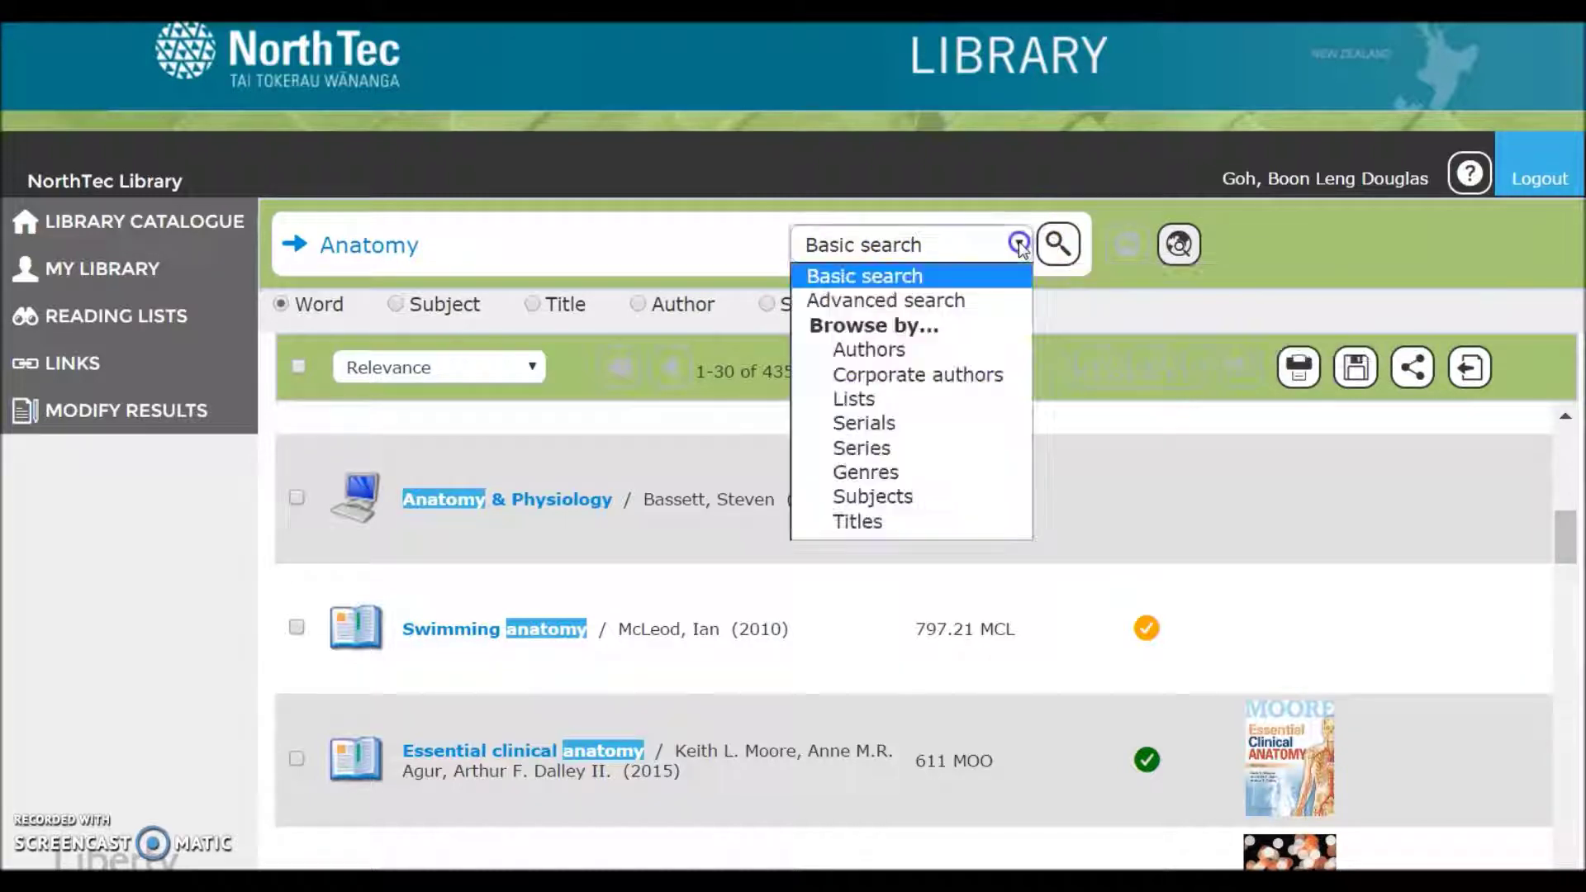
{"action": "left_click", "coordinate": [931, 307]}
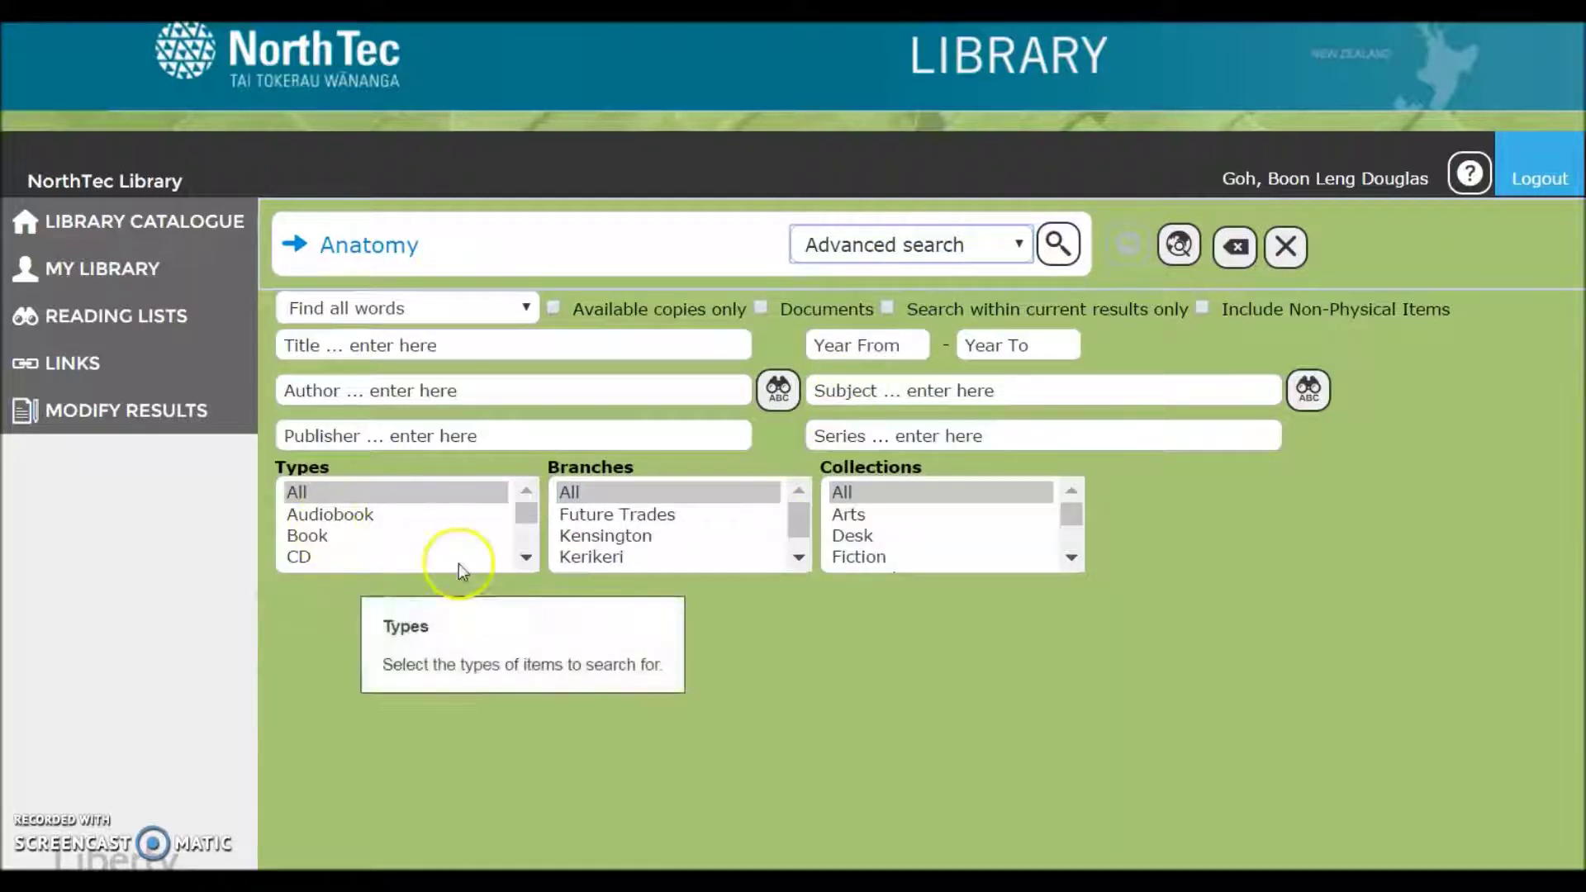
{"action": "left_click", "coordinate": [526, 558]}
{"action": "left_click", "coordinate": [525, 557]}
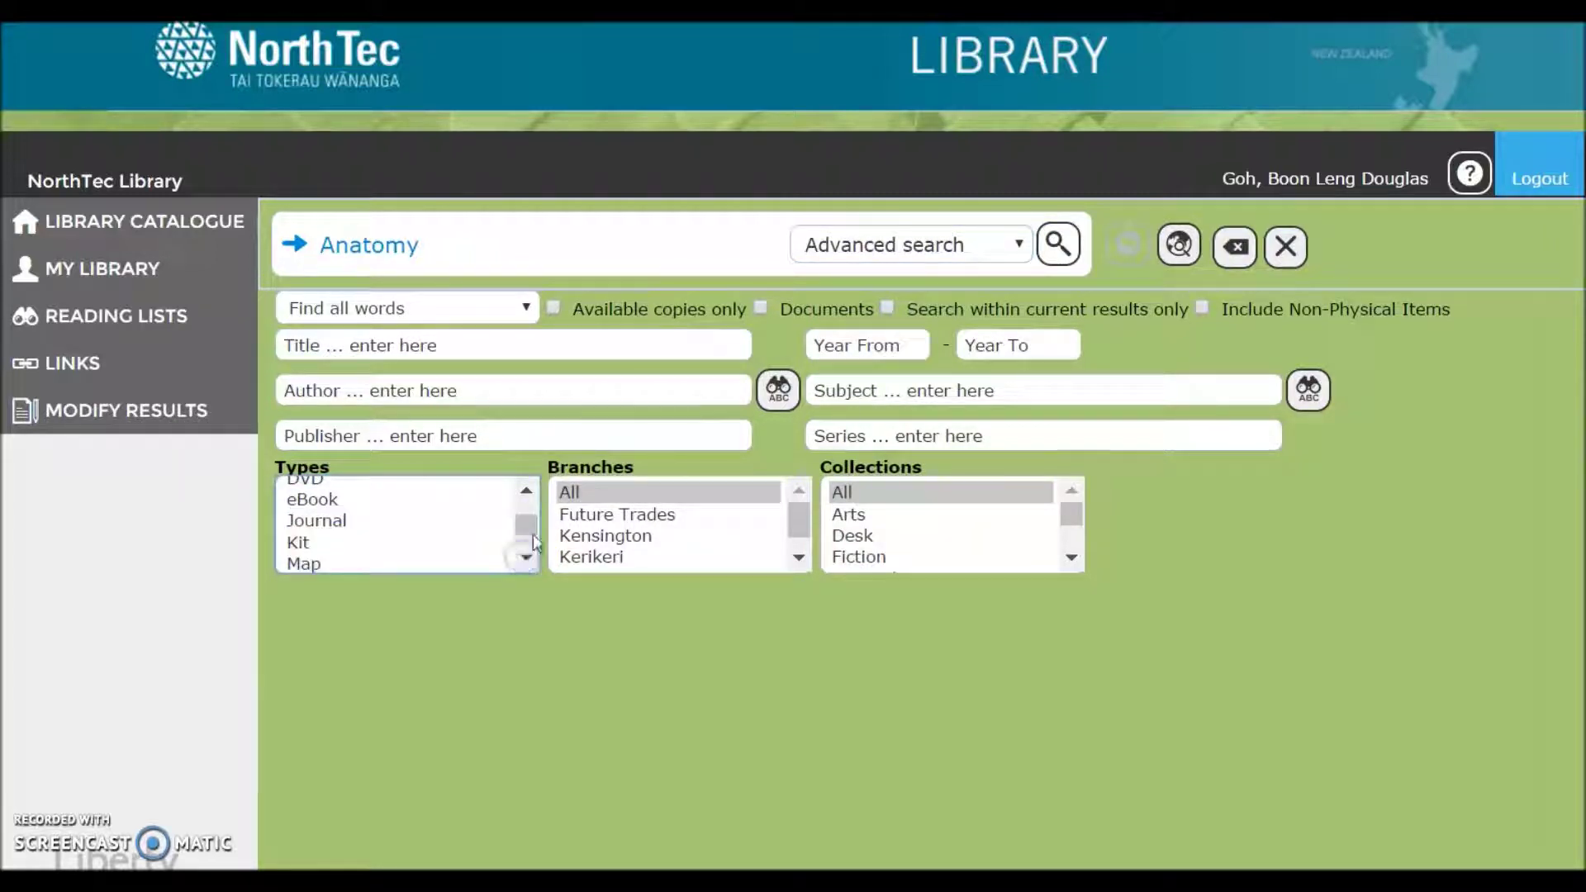
{"action": "left_click", "coordinate": [525, 490]}
{"action": "left_click", "coordinate": [312, 530]}
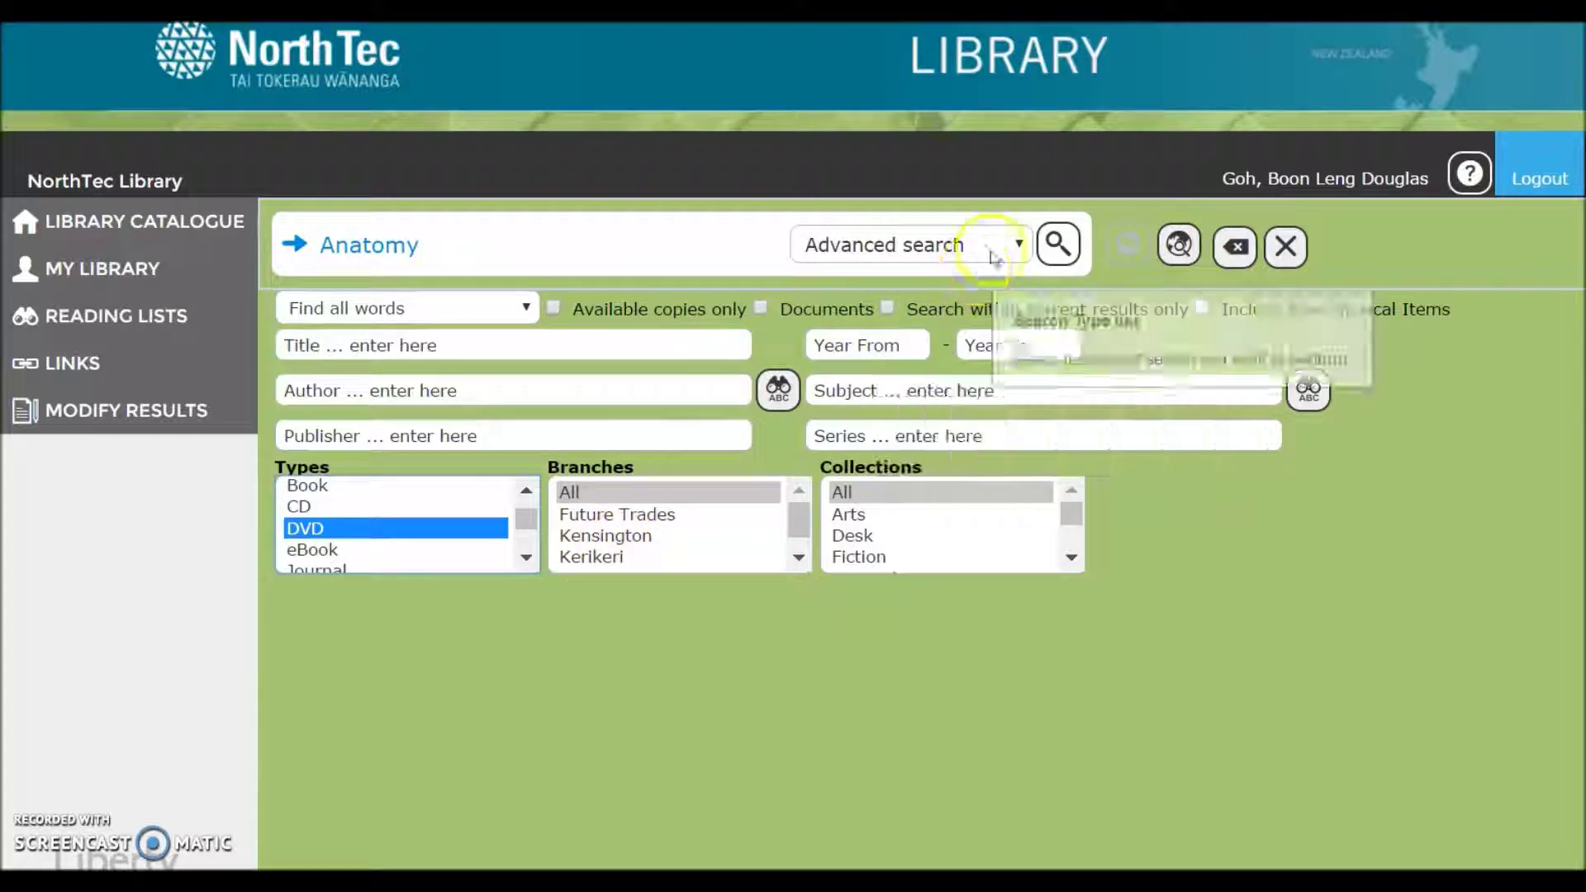
{"action": "left_click", "coordinate": [1055, 246]}
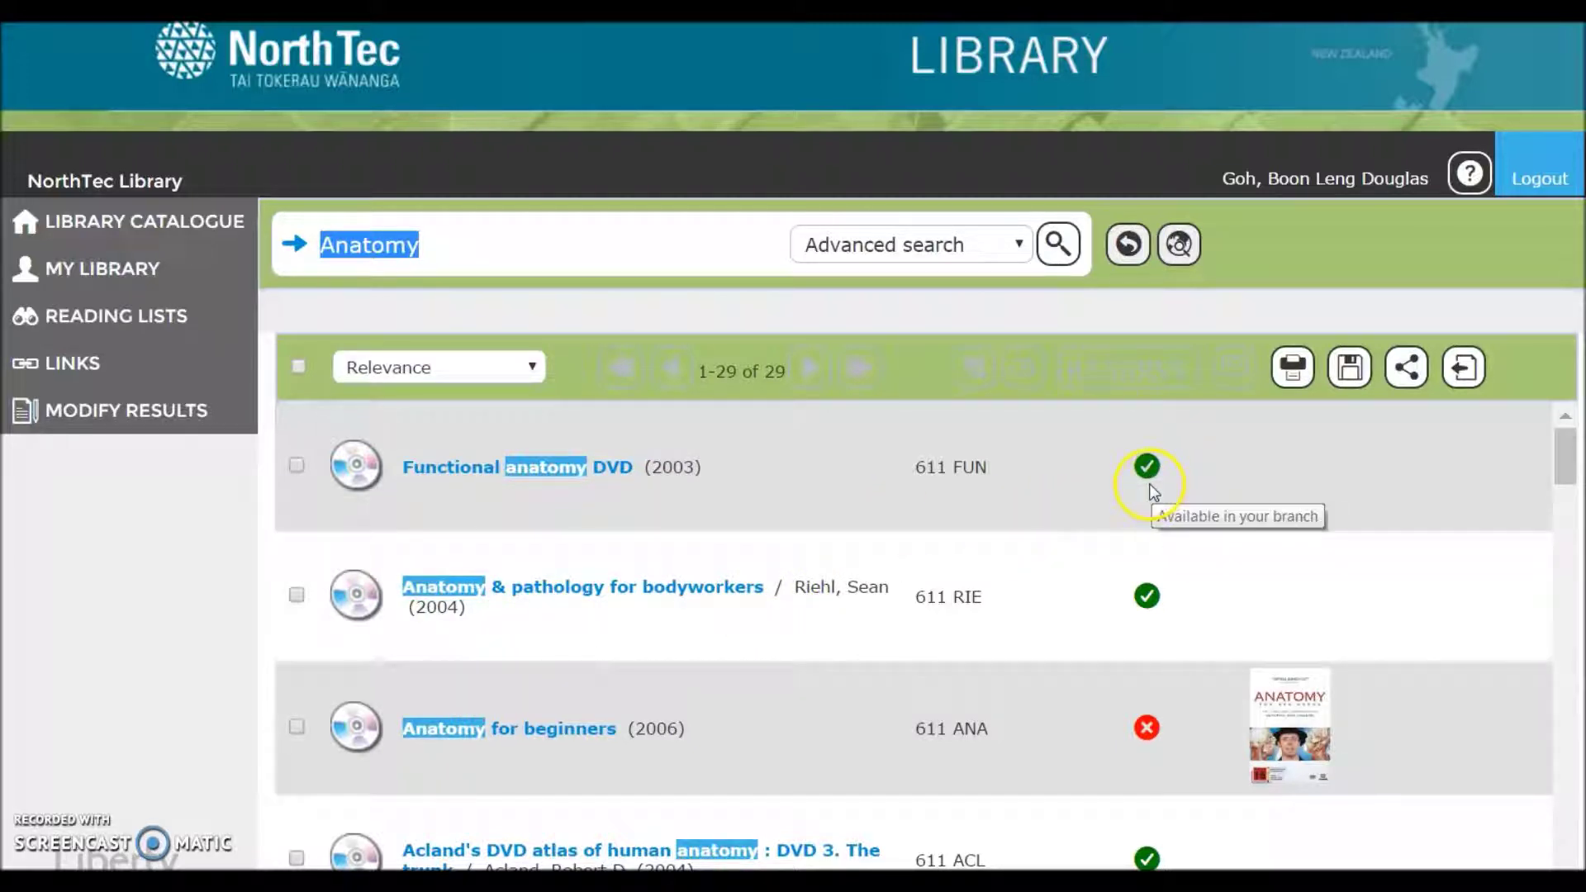
{"action": "scroll", "coordinate": [446, 563], "scroll_direction": "down", "scroll_amount": 3}
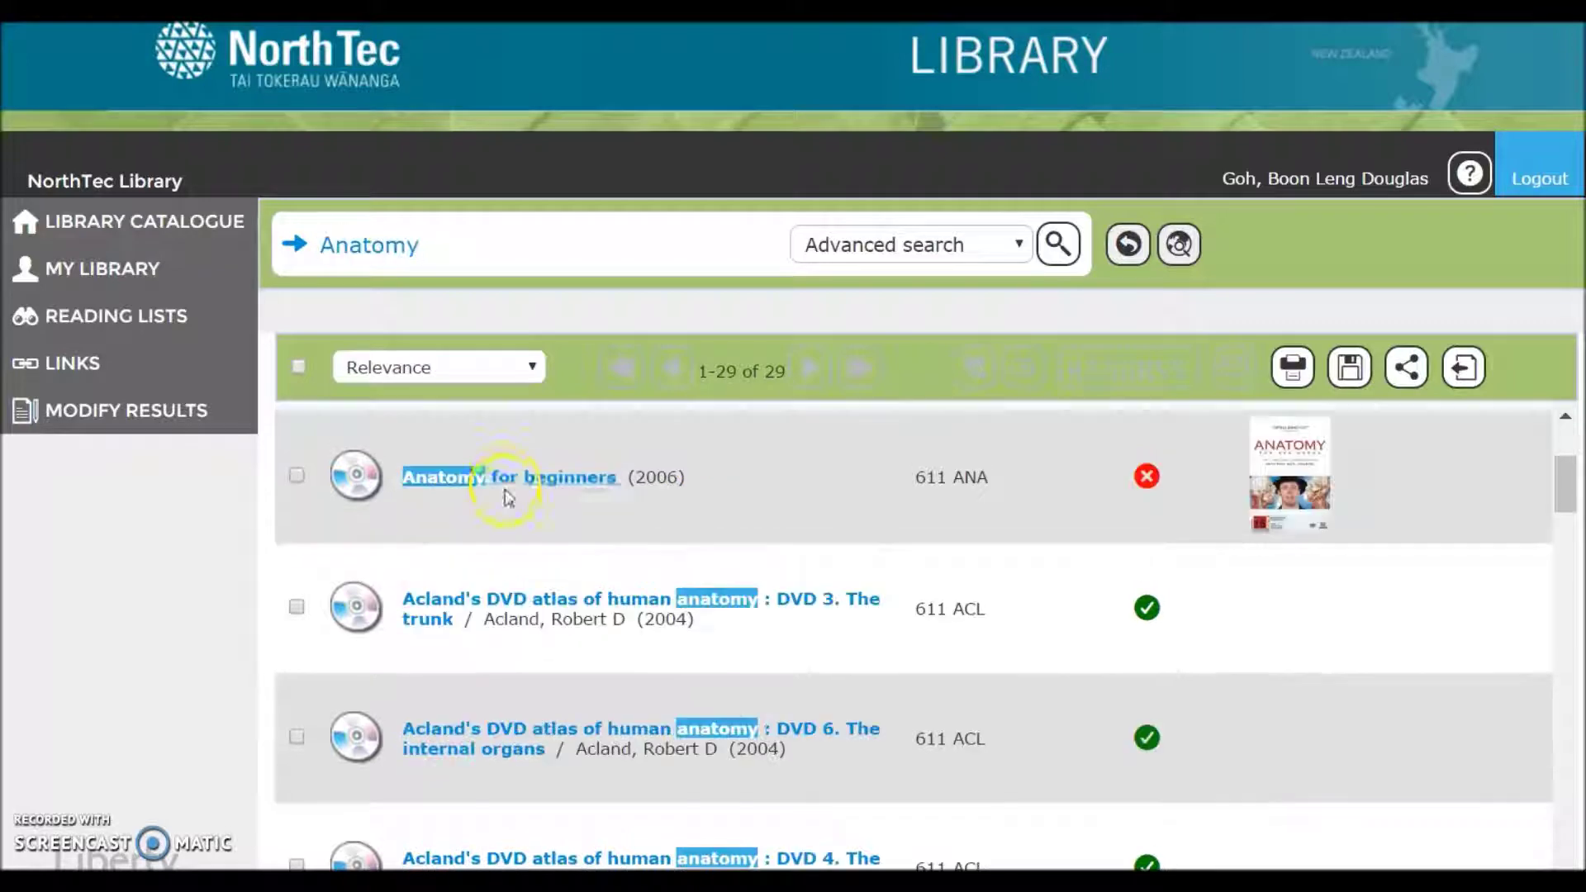
{"action": "mouse_move", "coordinate": [510, 478]}
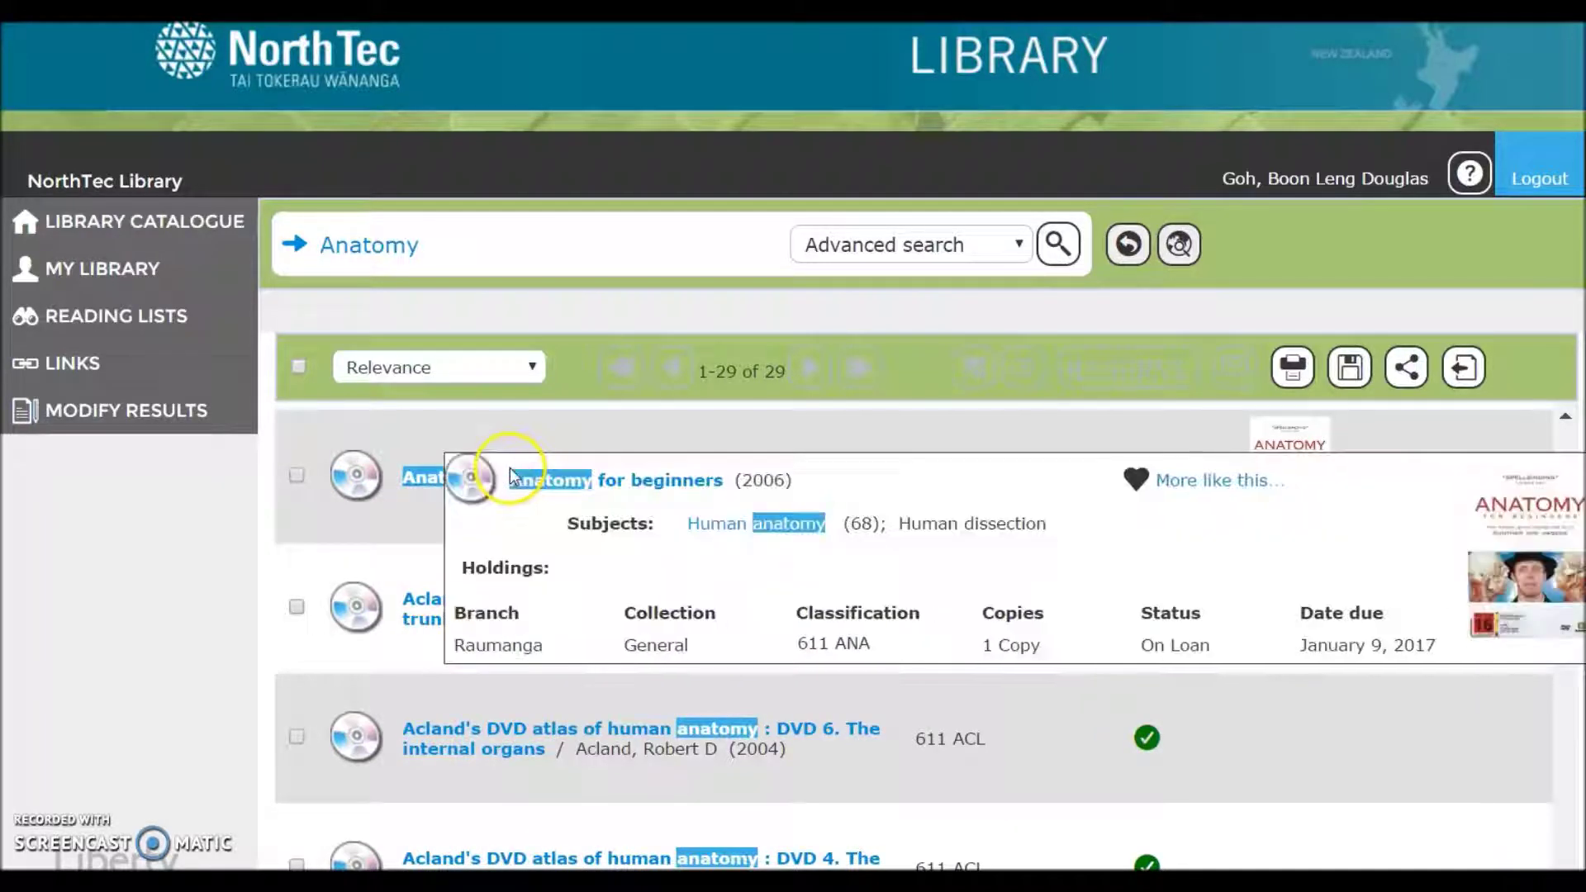
{"action": "left_click", "coordinate": [620, 483]}
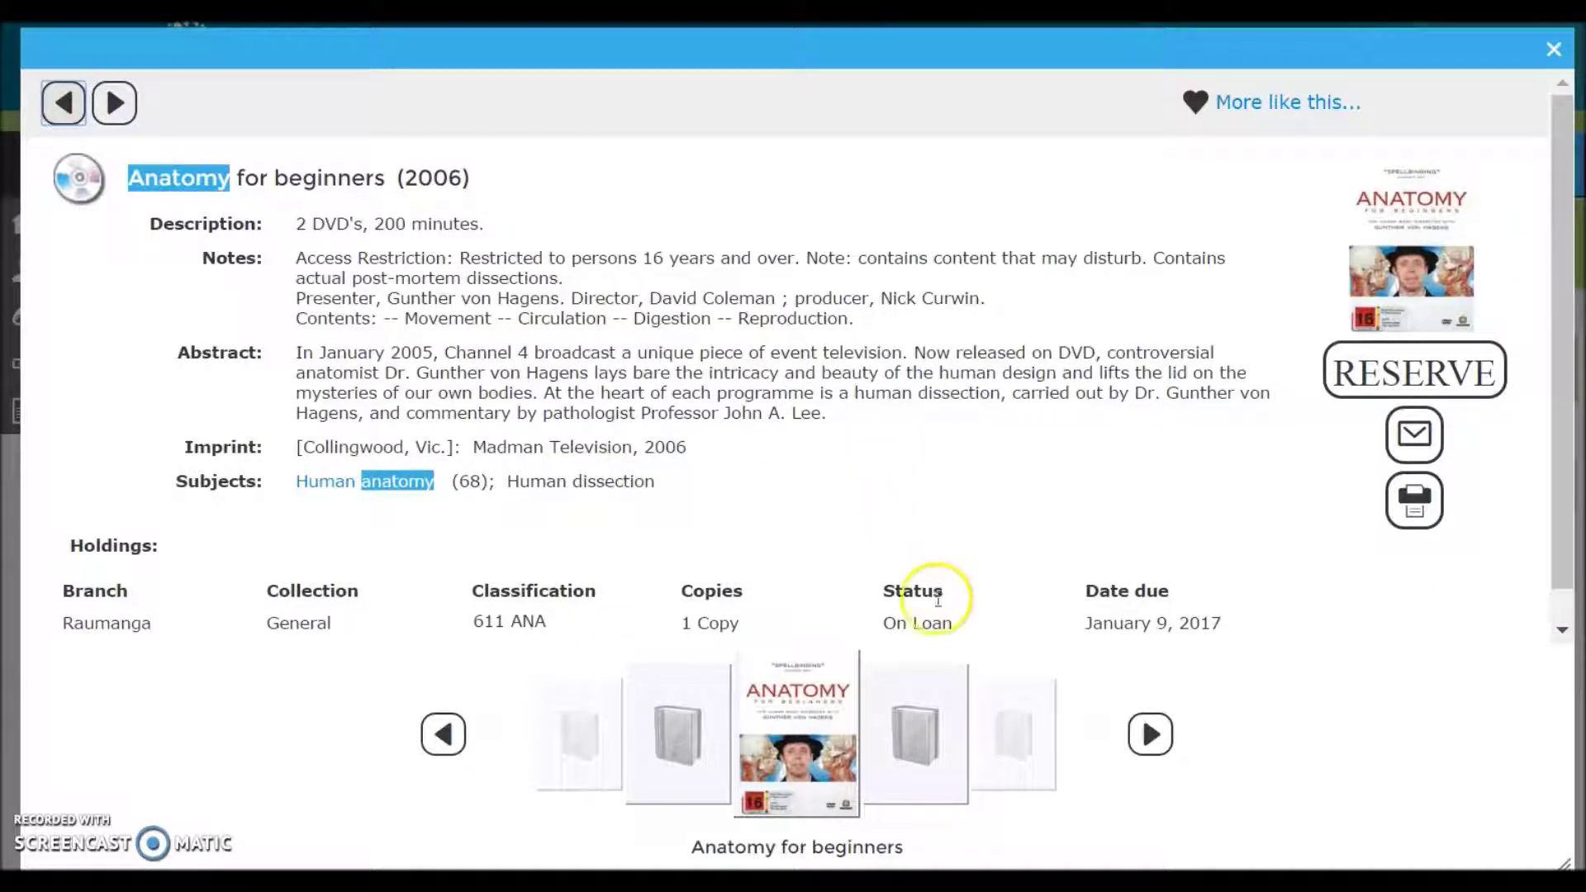
{"action": "left_click", "coordinate": [1550, 48]}
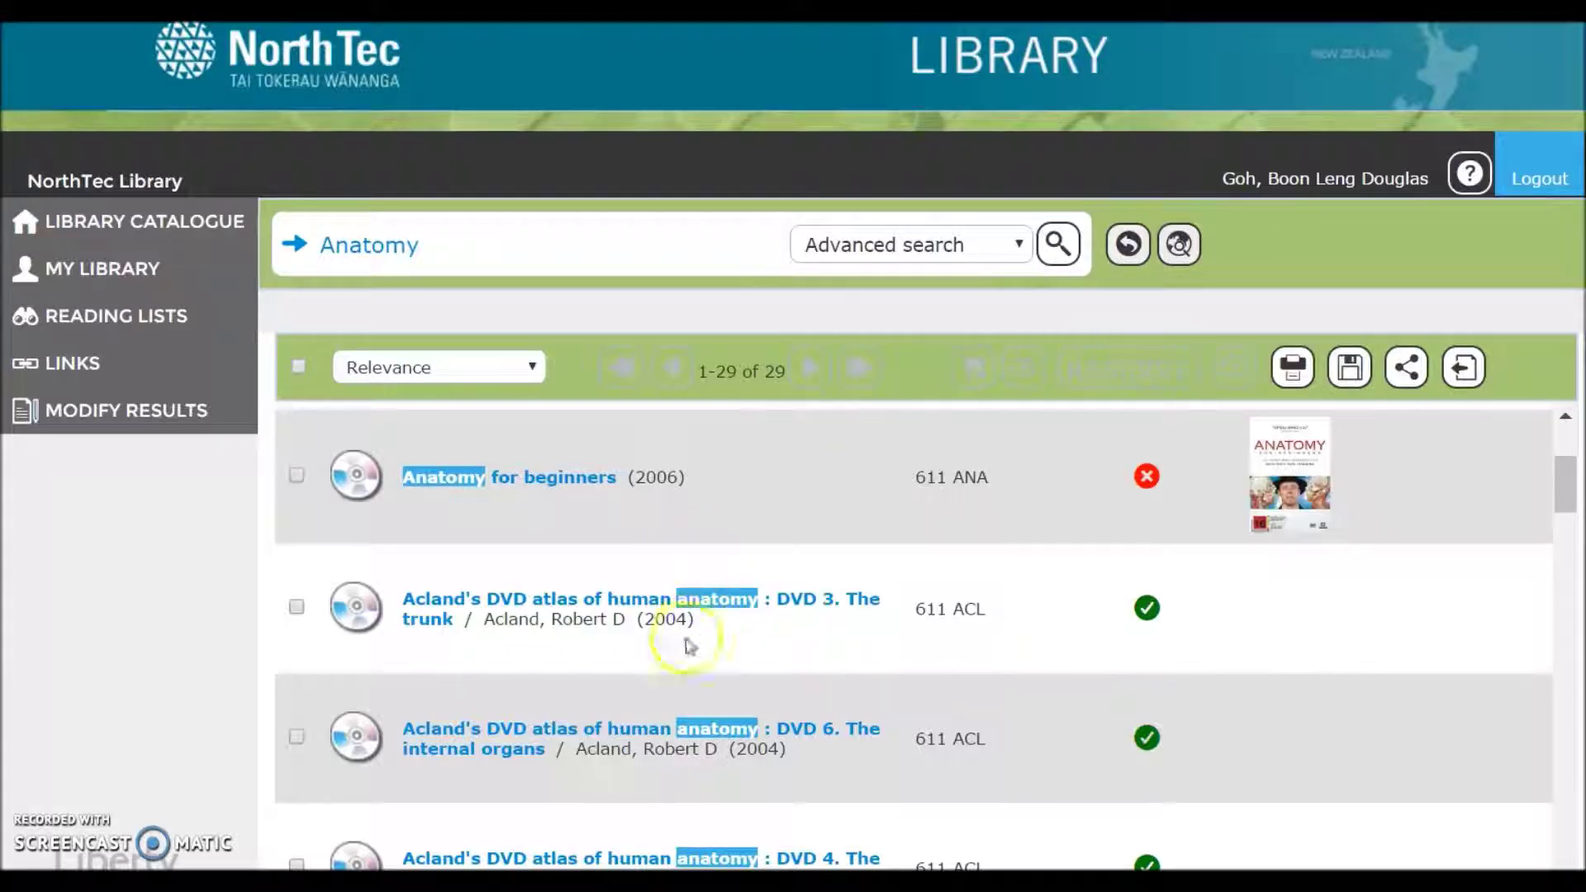
{"action": "scroll", "coordinate": [697, 698], "scroll_direction": "down", "scroll_amount": 5}
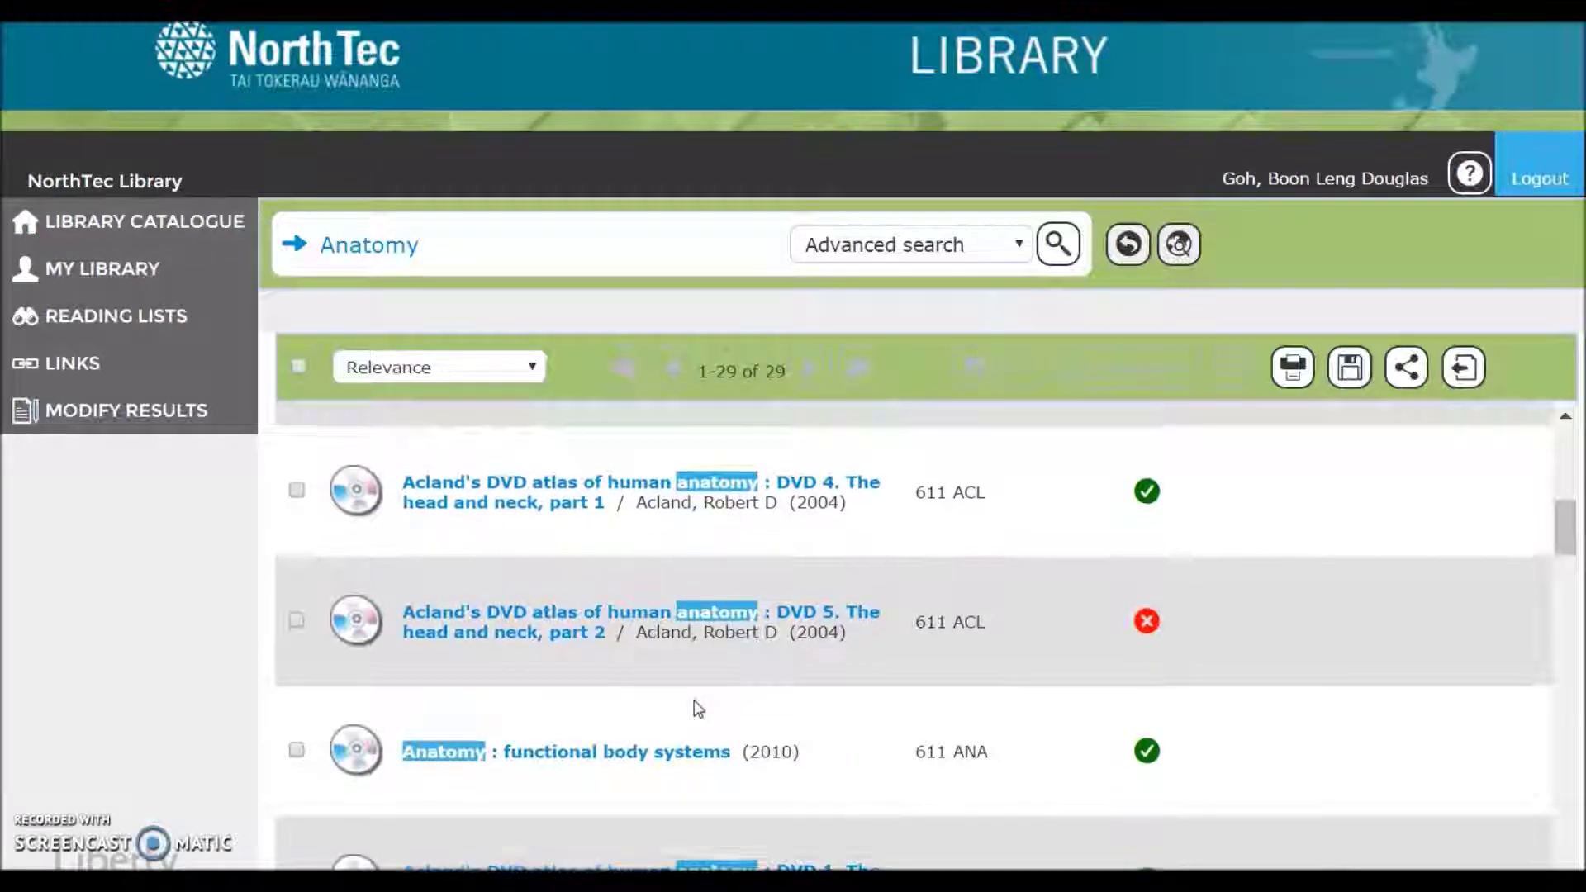
{"action": "scroll", "coordinate": [697, 709], "scroll_direction": "up", "scroll_amount": 8}
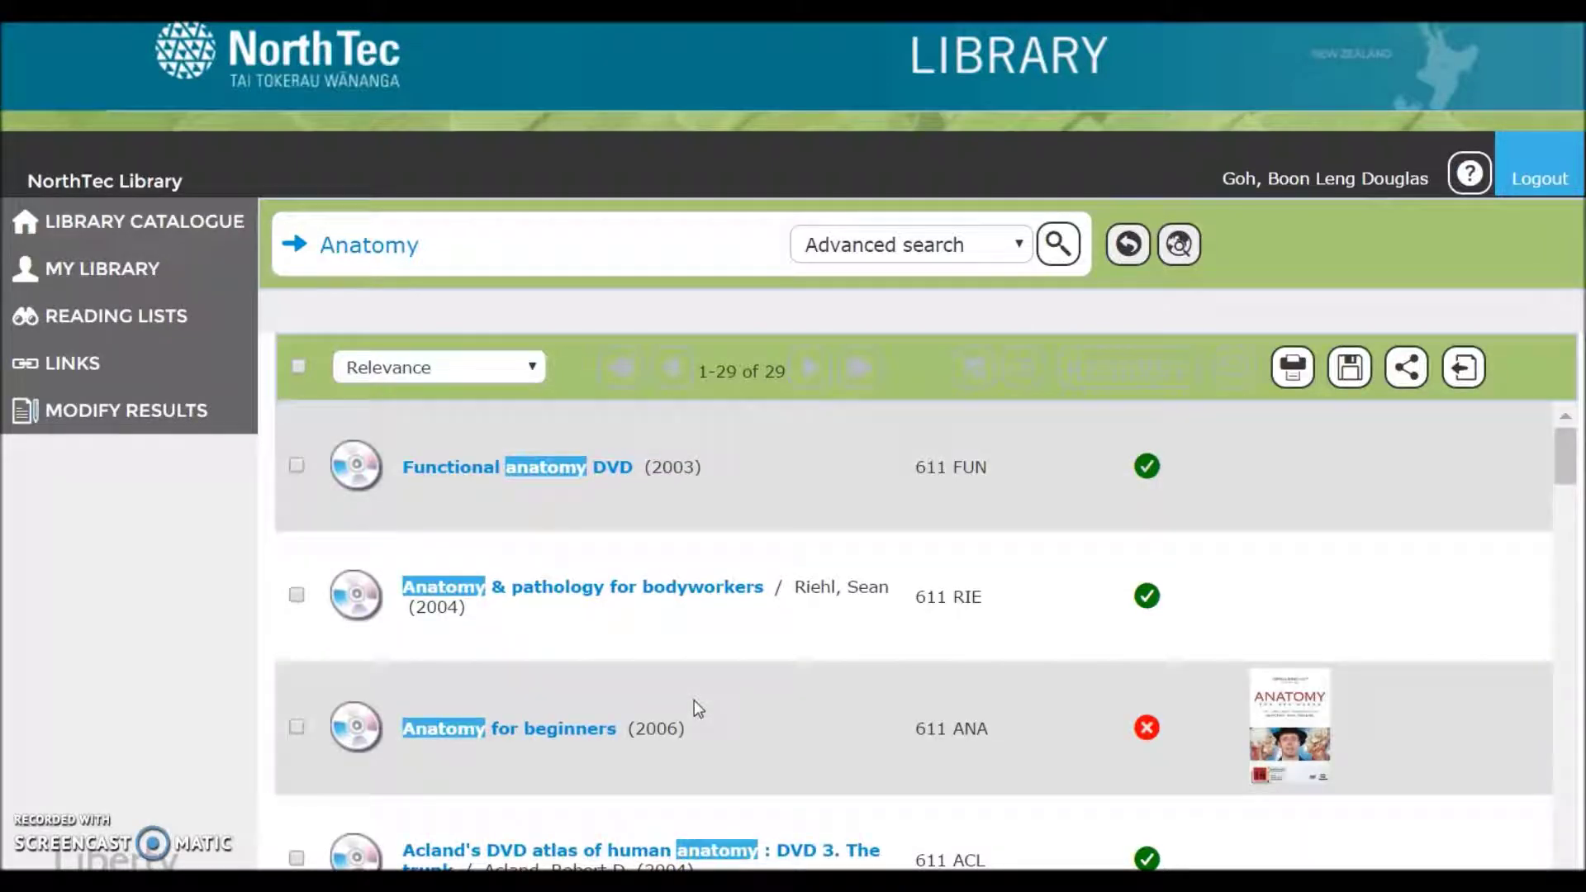
- Reserve 'Functional anatomy DVD' and 'Anatomy for beginners' for pickup at Raumanga
{"action": "left_click", "coordinate": [296, 465]}
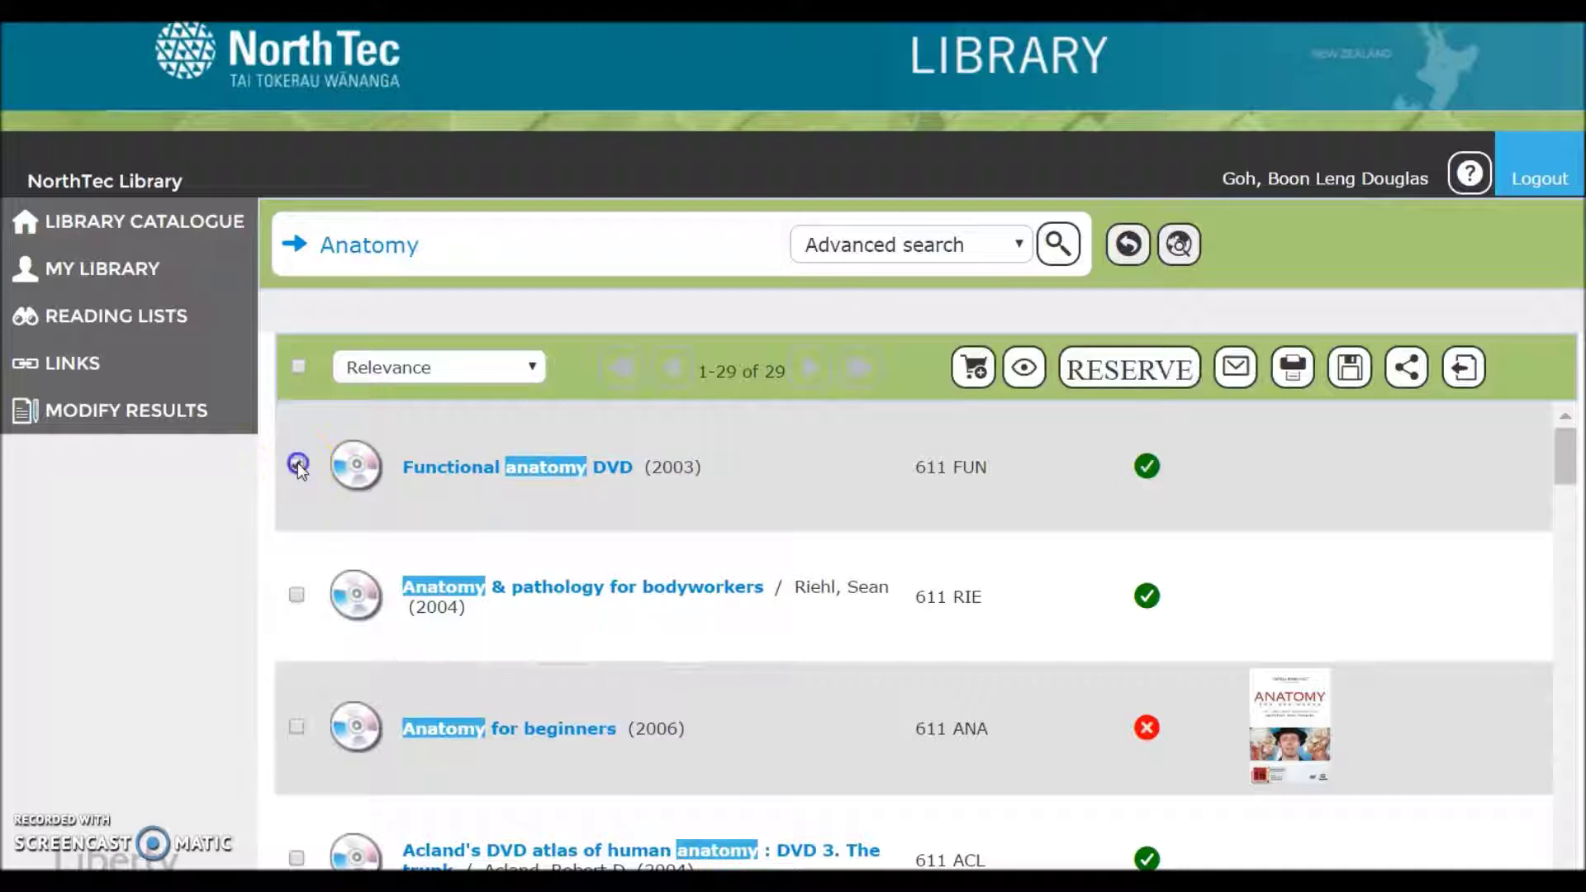
{"action": "left_click", "coordinate": [296, 727]}
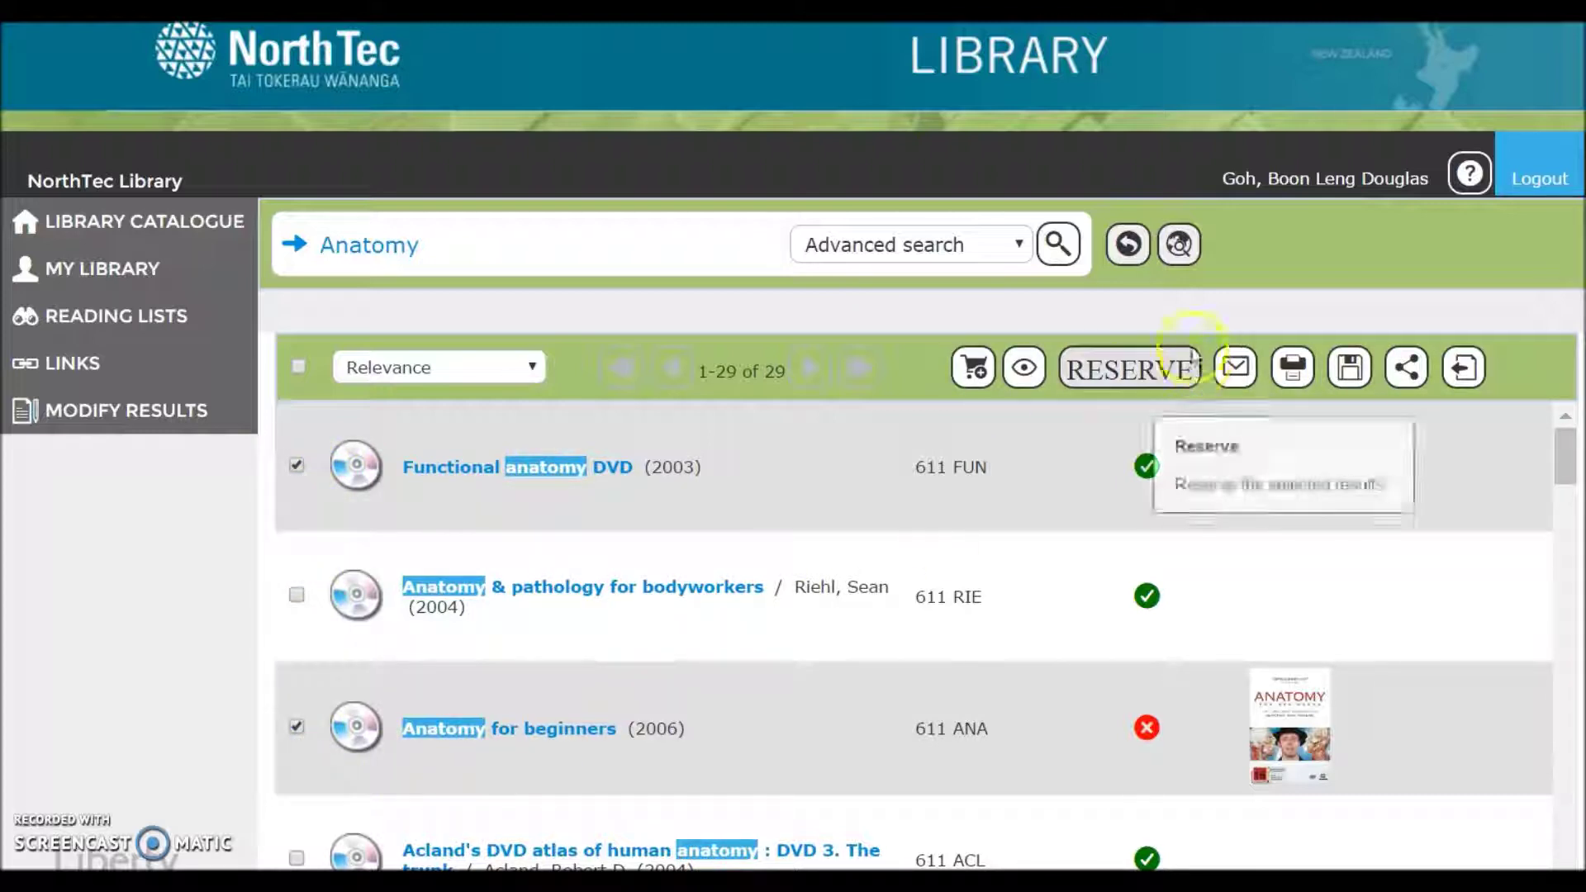
{"action": "left_click", "coordinate": [1111, 367]}
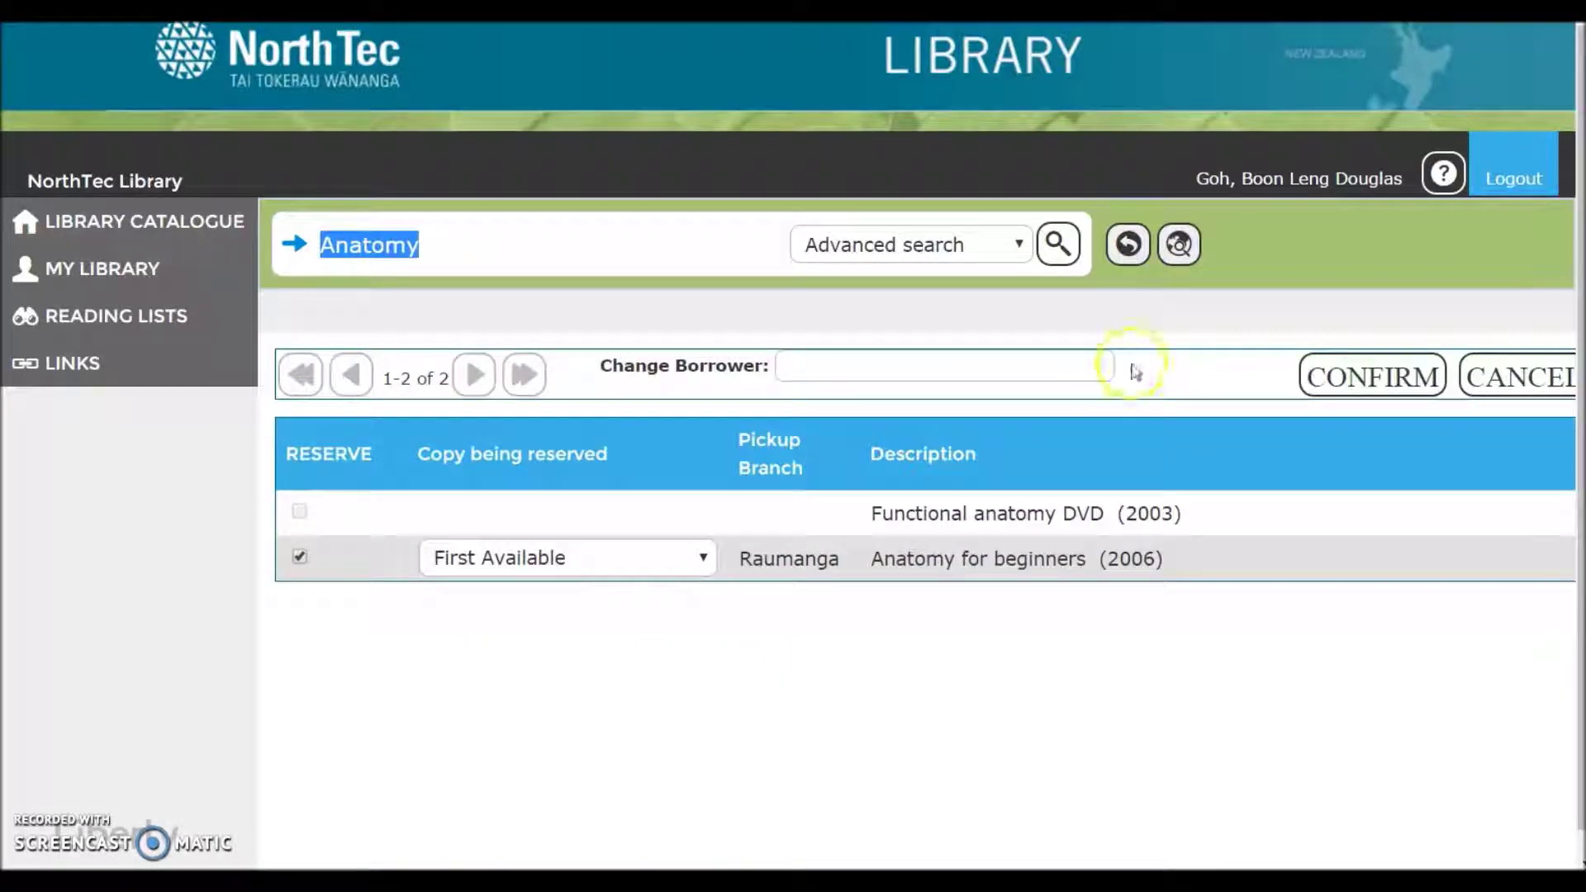
{"action": "left_click", "coordinate": [1395, 374]}
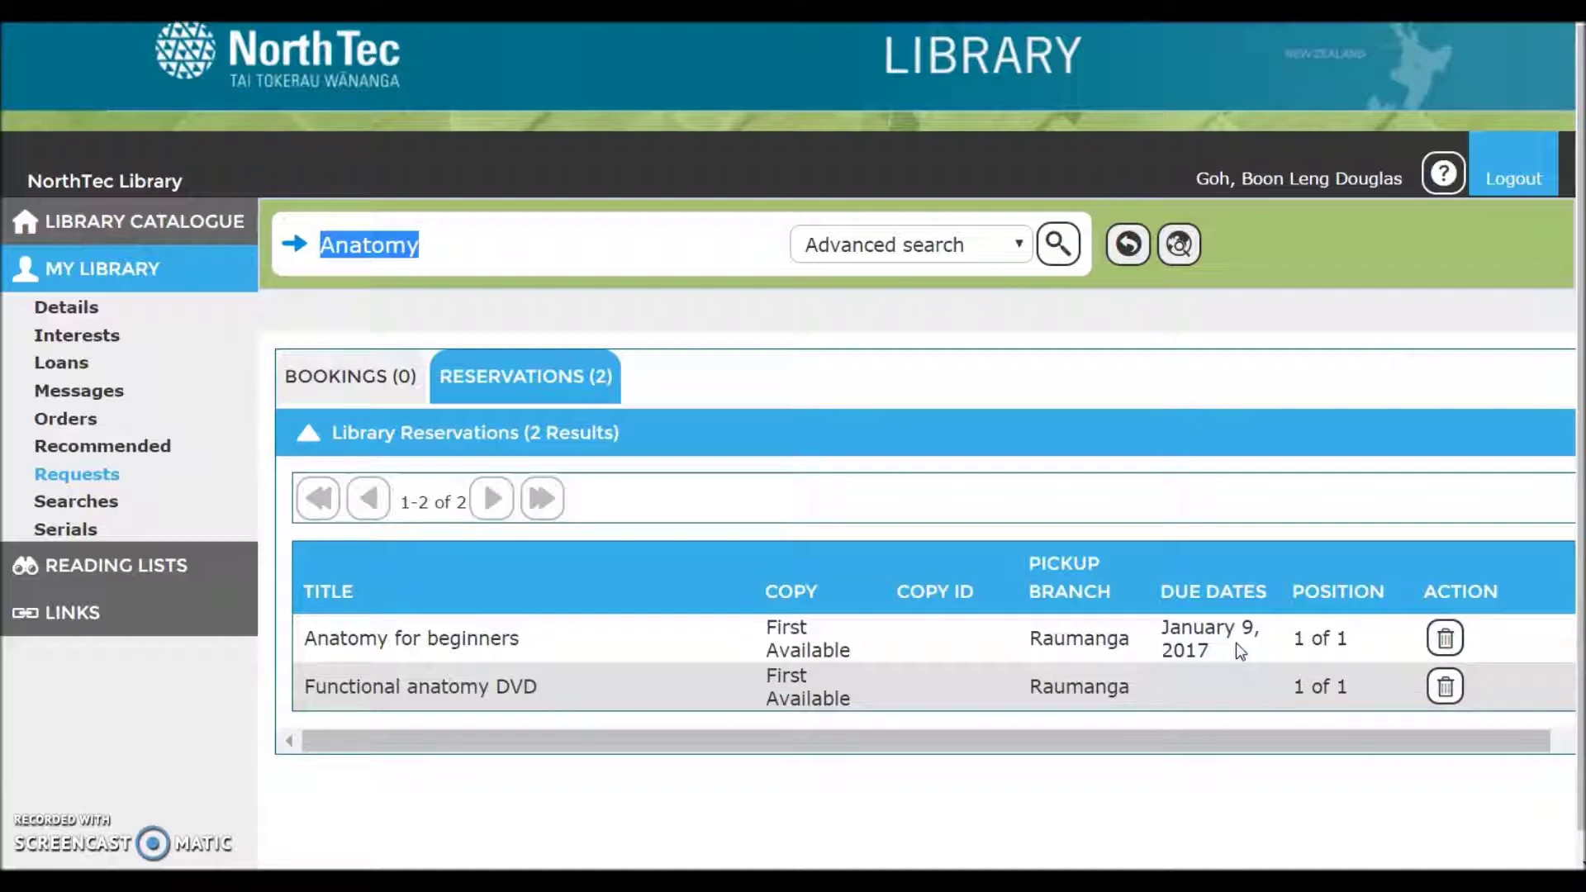
- Cancel the 'Anatomy for beginners' reservation, leaving only 'Functional anatomy DVD'
{"action": "left_click", "coordinate": [1445, 640]}
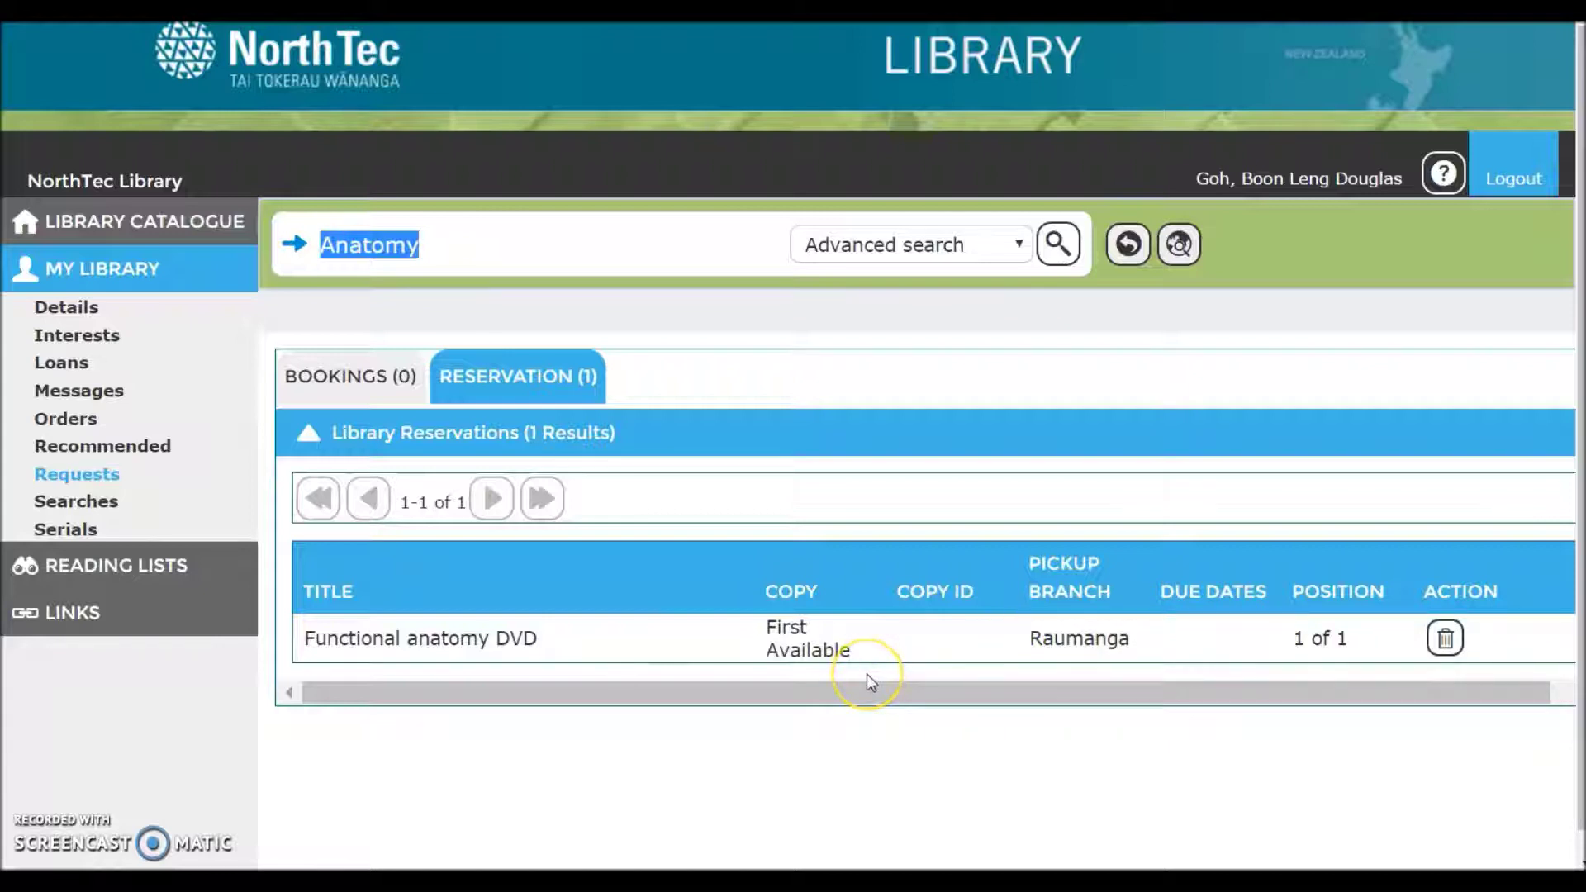
- Show the borrower's personal details from the My Library menu
{"action": "left_click", "coordinate": [56, 309]}
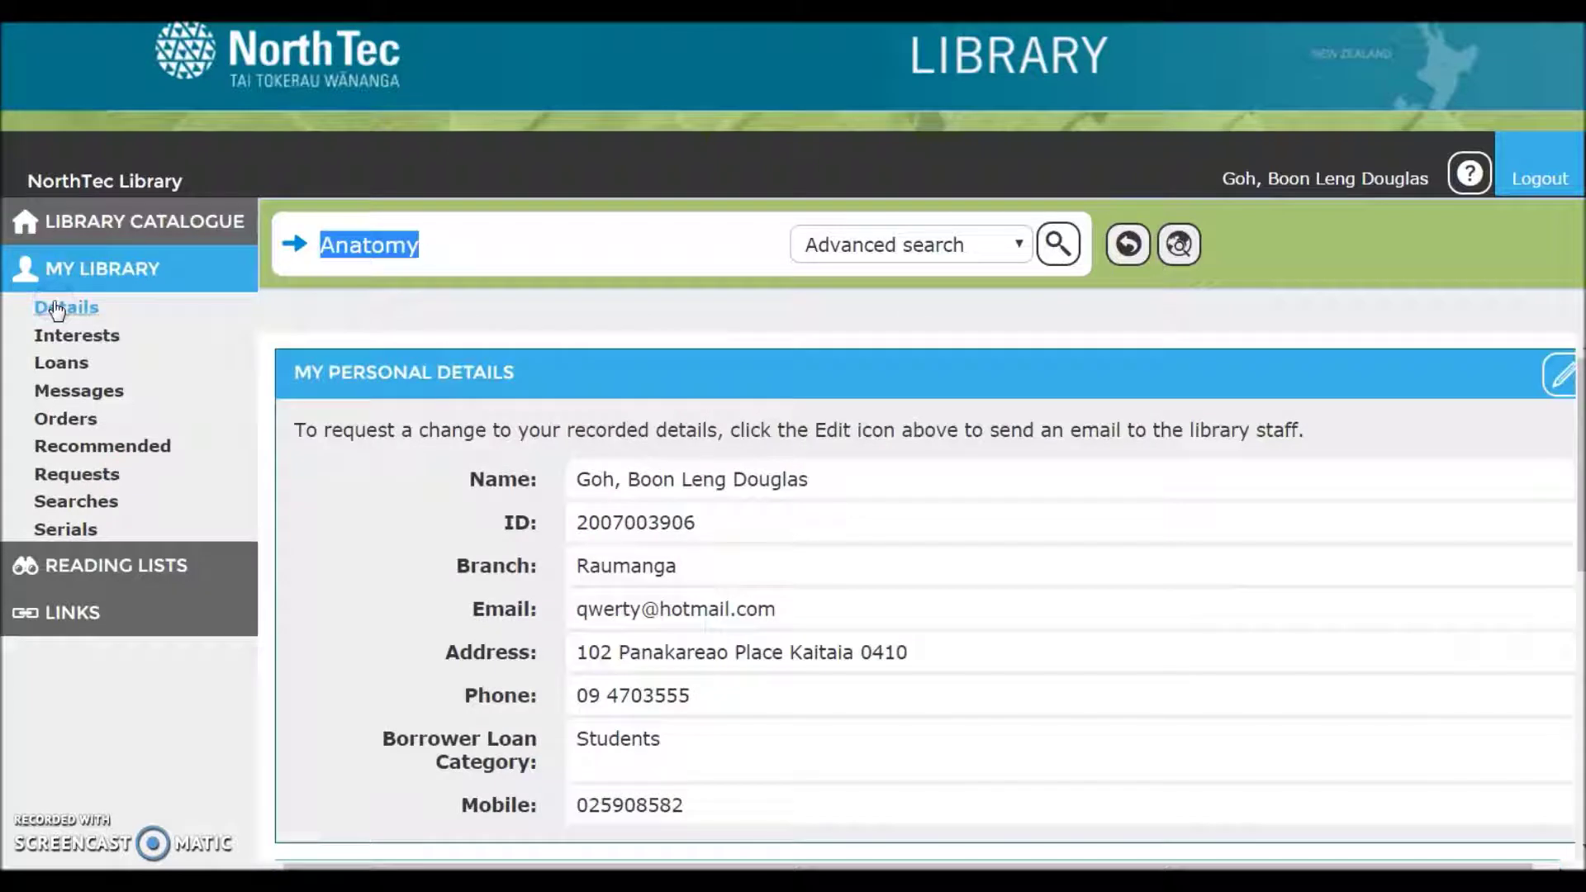